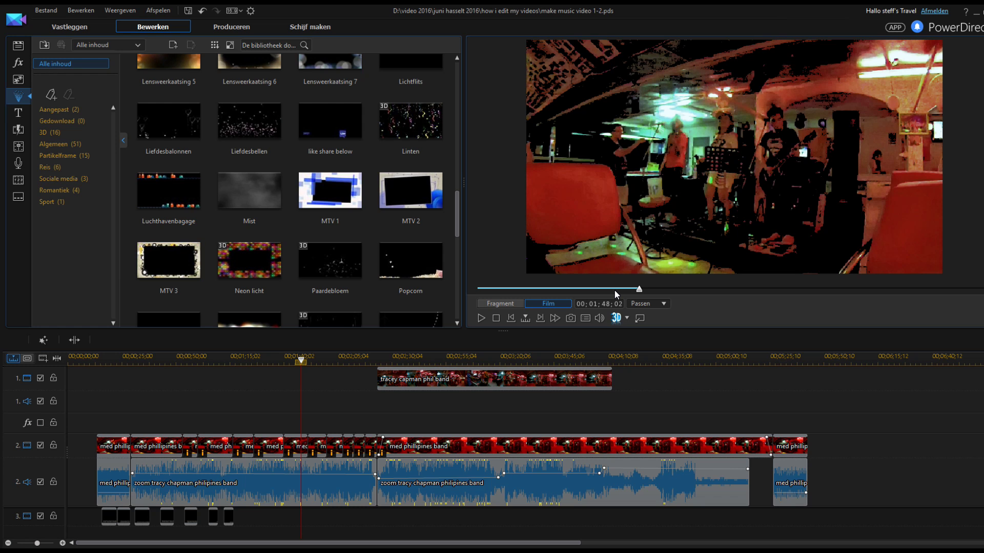
Step: Create a new, empty project in place of the open music video project
{"action": "left_click", "coordinate": [46, 10]}
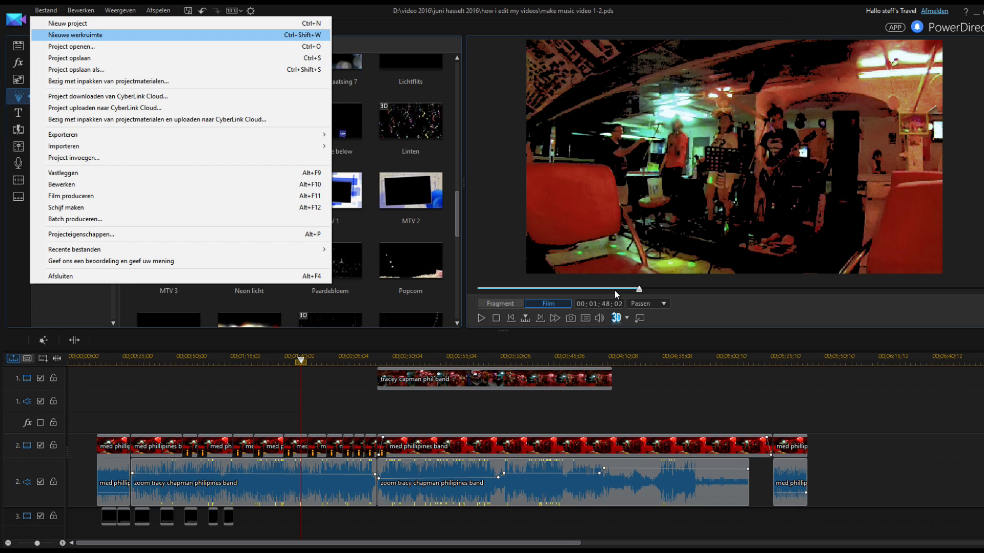
{"action": "key", "text": "Down"}
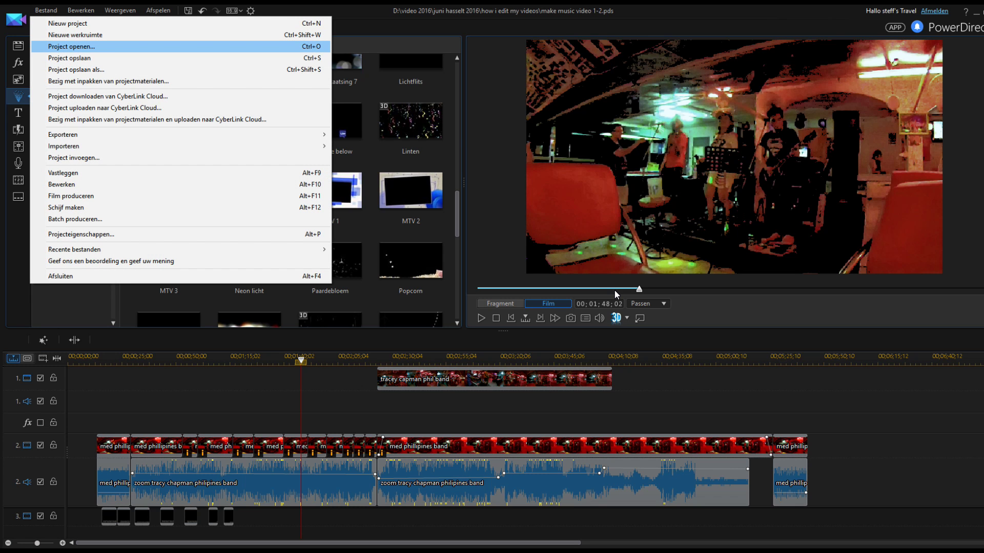
{"action": "key", "text": "Up"}
{"action": "key", "text": "Up"}
{"action": "key", "text": "Return"}
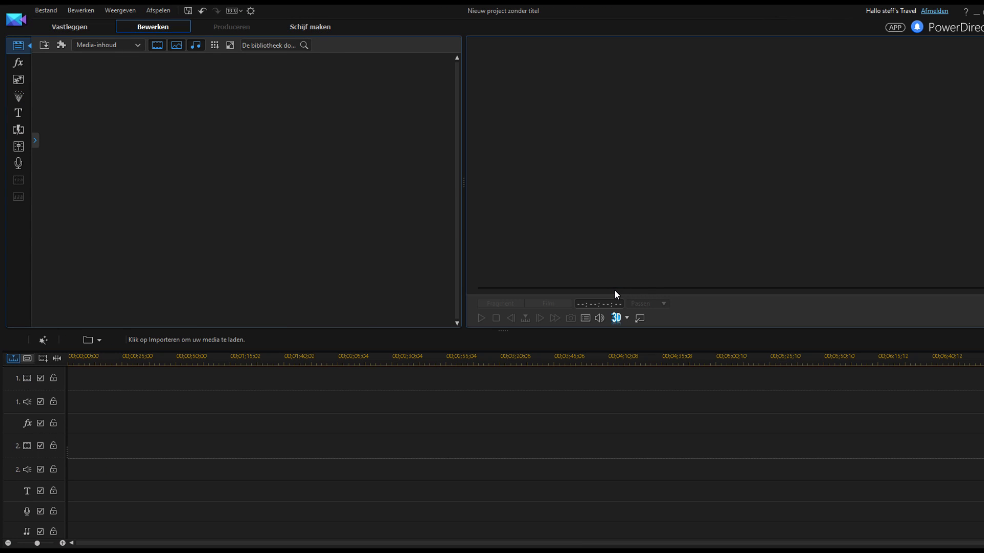
Step: Import the med phillipines band and tracey capman phil band videos and the zoom tracy chapman audio from the live music folder
{"action": "left_click", "coordinate": [44, 45]}
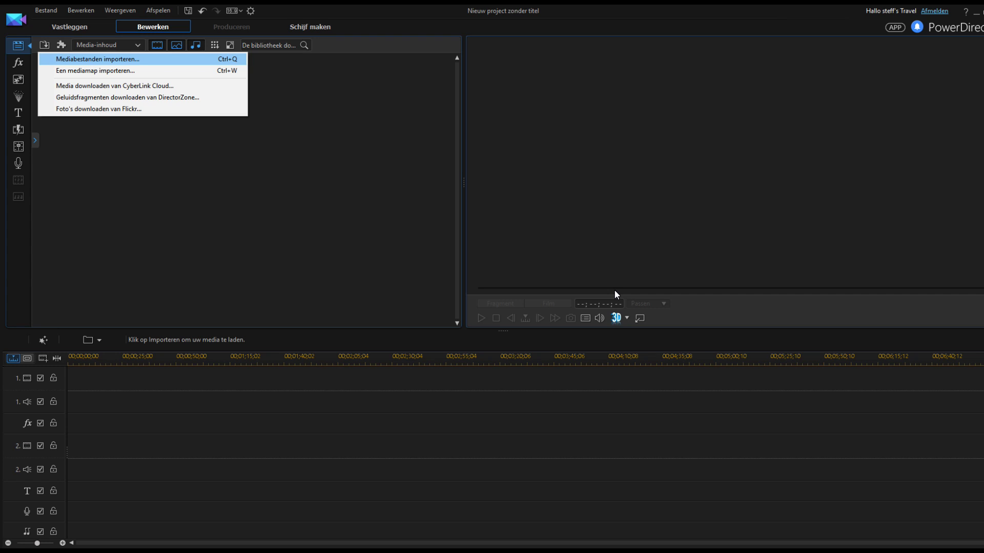
{"action": "key", "text": "Return"}
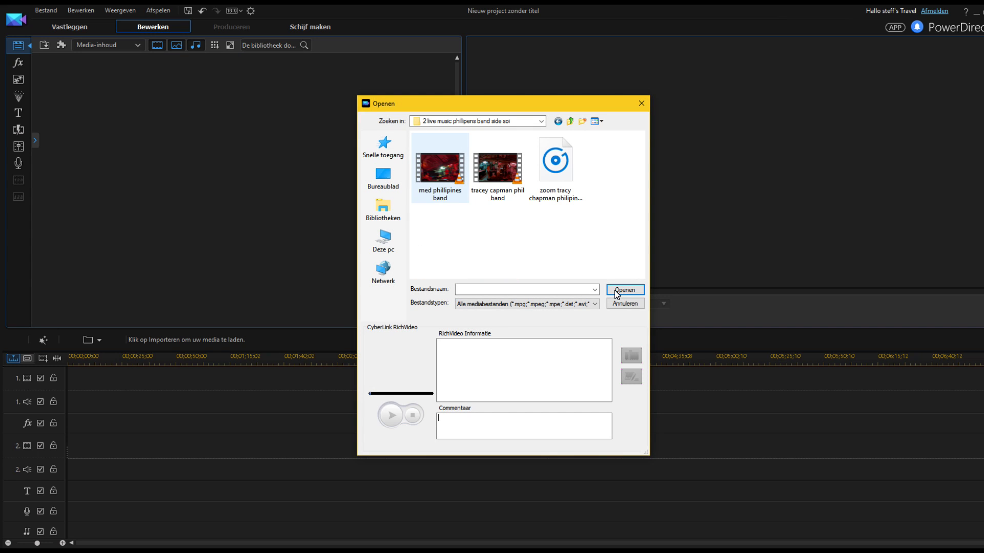
{"action": "left_click", "coordinate": [449, 171]}
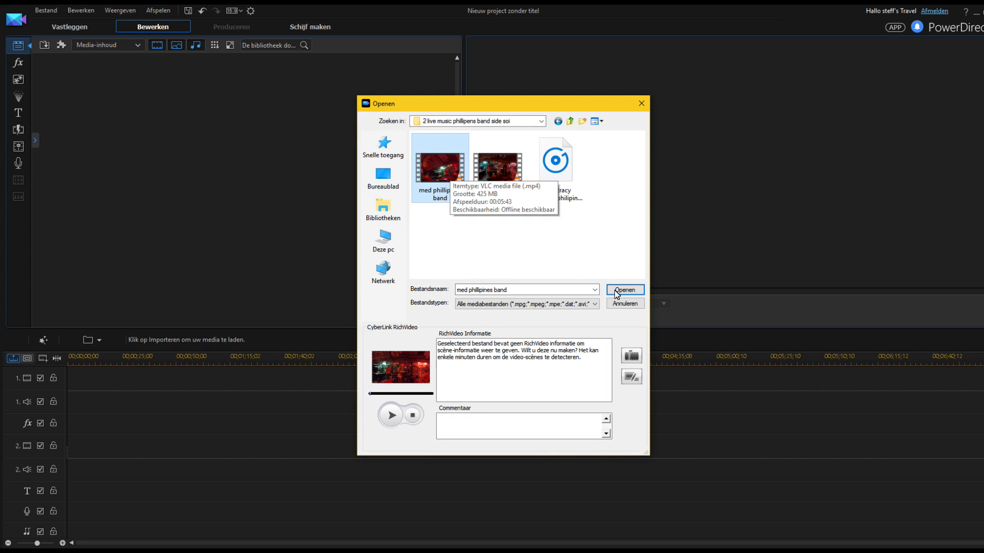
{"action": "left_click", "coordinate": [555, 169], "text": "shift"}
{"action": "left_click", "coordinate": [616, 294]}
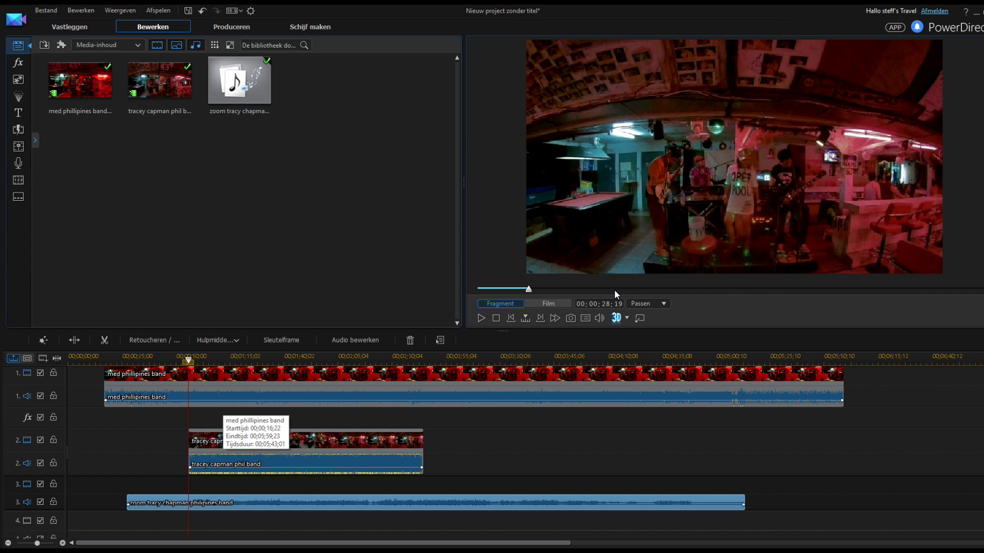
Step: Compare the two camera angles where the clips overlap by moving the playhead and temporarily hiding video track 2
{"action": "left_click", "coordinate": [123, 374]}
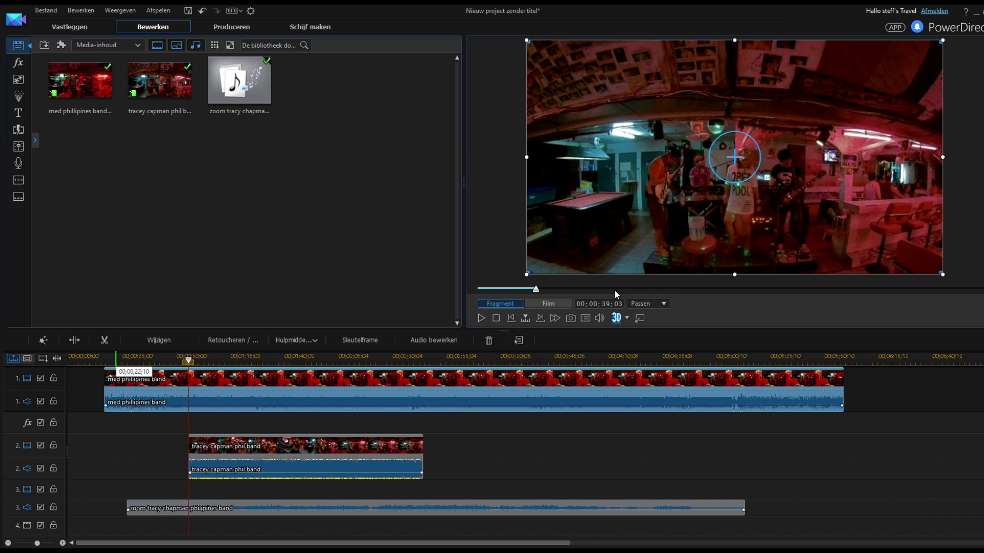
{"action": "left_click", "coordinate": [116, 359]}
{"action": "left_click", "coordinate": [199, 359]}
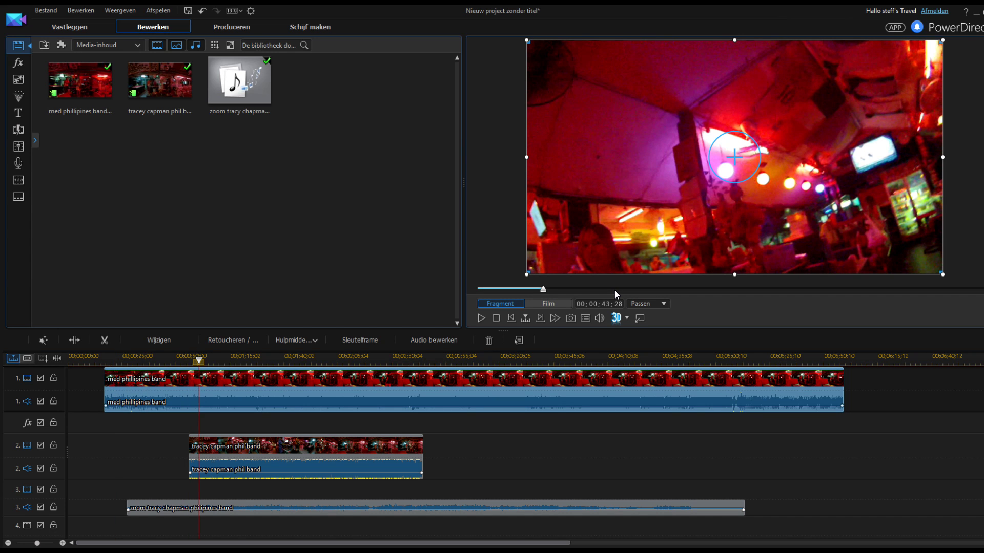
{"action": "left_click", "coordinate": [41, 446]}
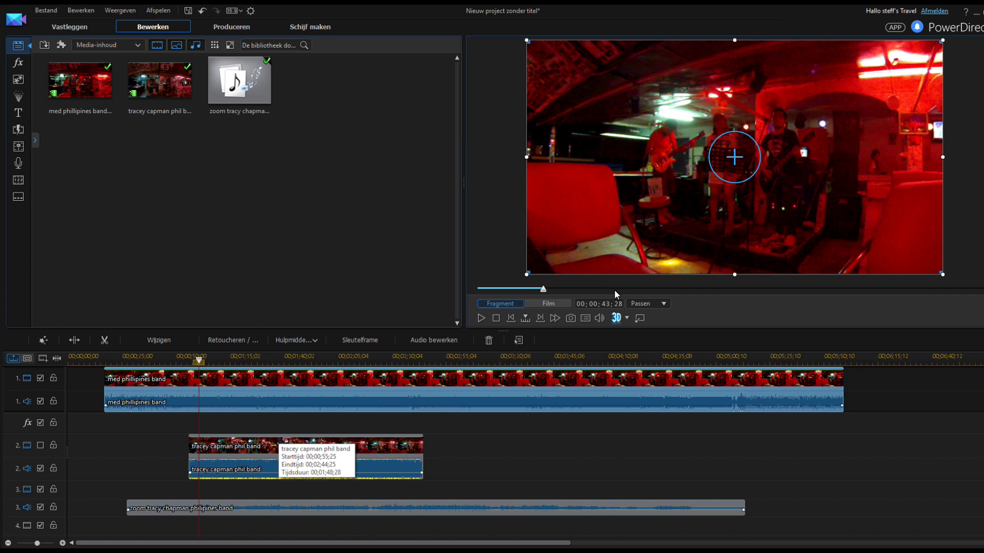
{"action": "left_click", "coordinate": [278, 442]}
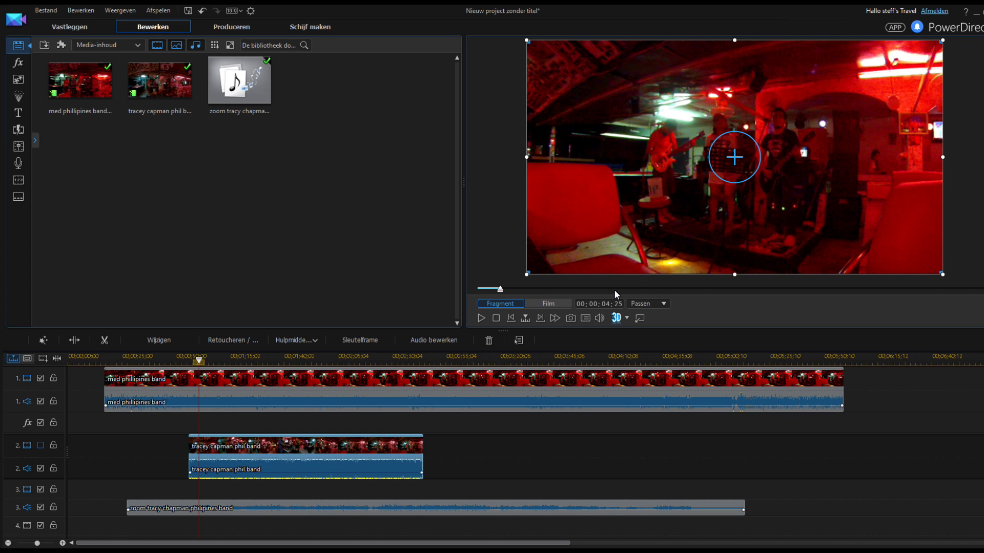
{"action": "left_click", "coordinate": [40, 446]}
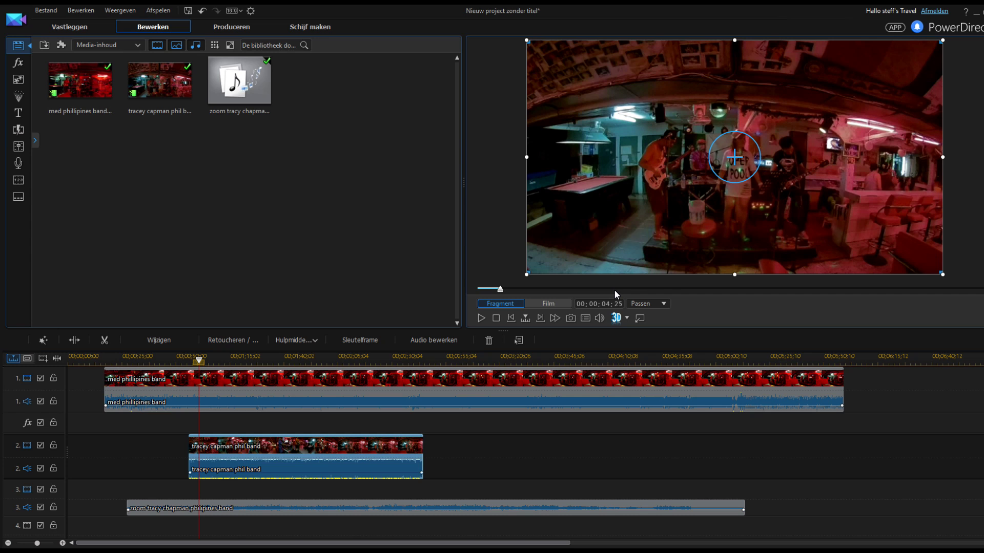
{"action": "left_click_drag", "start_coordinate": [381, 451], "coordinate": [320, 451]}
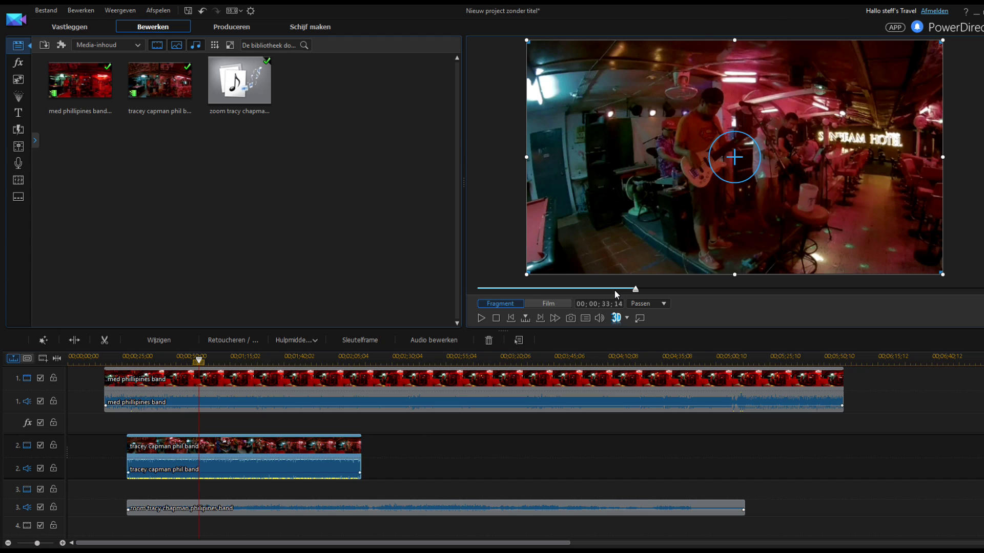
{"action": "left_click", "coordinate": [353, 405]}
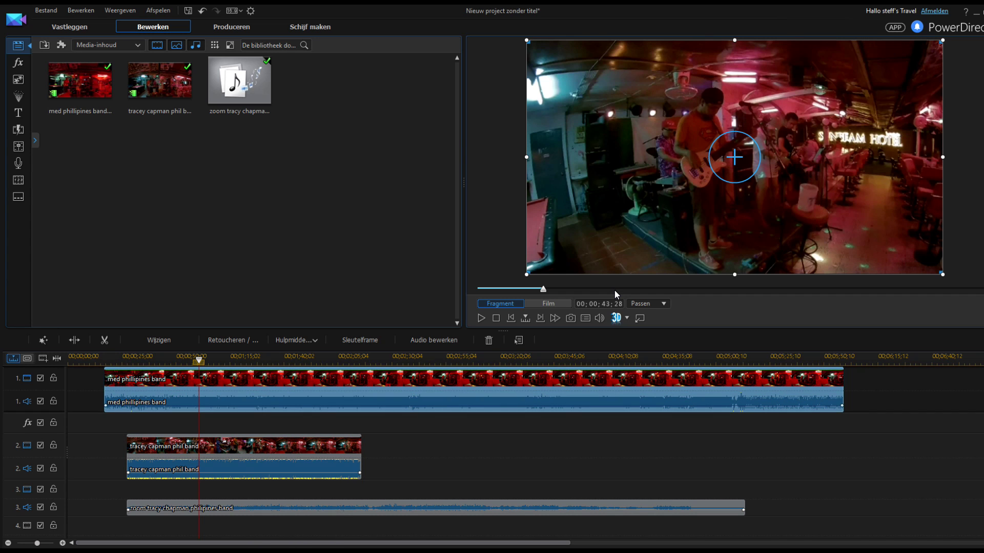
{"action": "scroll", "coordinate": [205, 456], "scroll_direction": "down", "scroll_amount": 2}
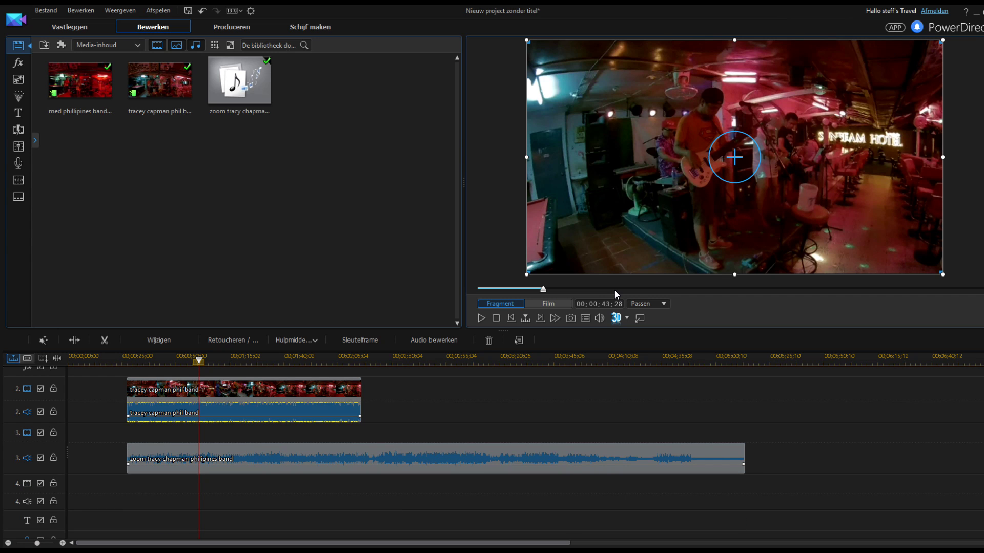
{"action": "scroll", "coordinate": [359, 458], "scroll_direction": "up", "scroll_amount": 2}
{"action": "scroll", "coordinate": [358, 459], "scroll_direction": "down", "scroll_amount": 2}
{"action": "left_click_drag", "start_coordinate": [320, 493], "coordinate": [238, 386]}
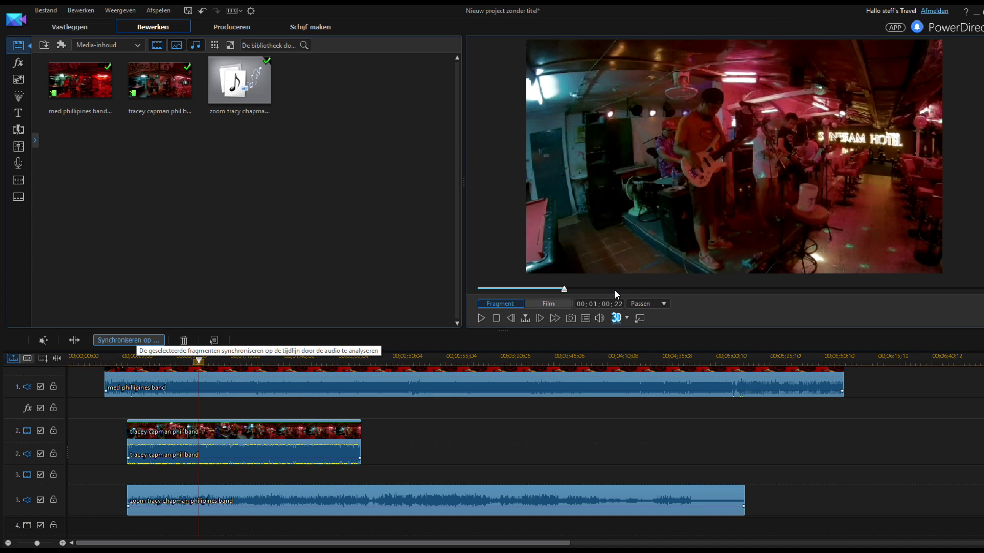
{"action": "left_click", "coordinate": [128, 340]}
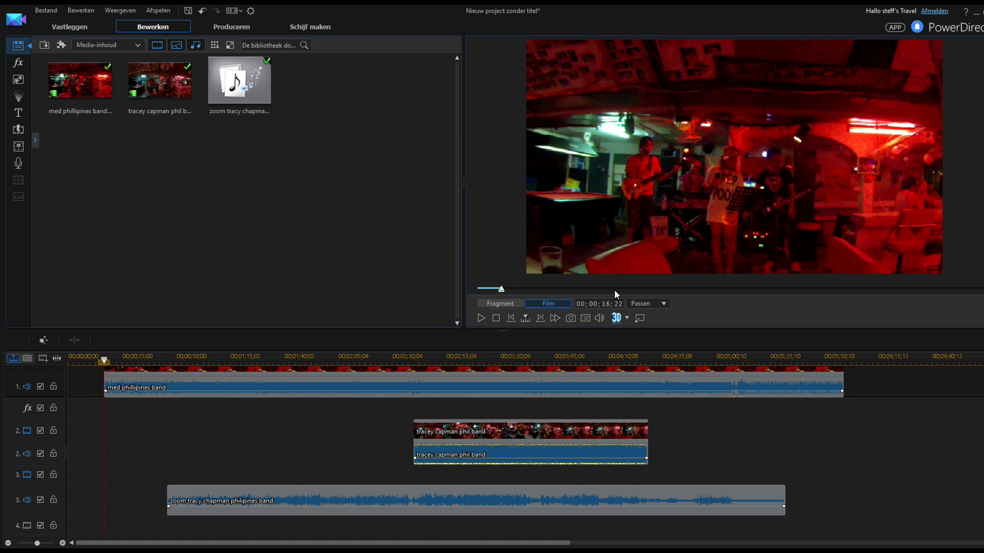
Step: Place the playhead near the start of the tracey capman clip, and mute the camera audio on tracks 1 and 2
{"action": "left_click", "coordinate": [416, 358]}
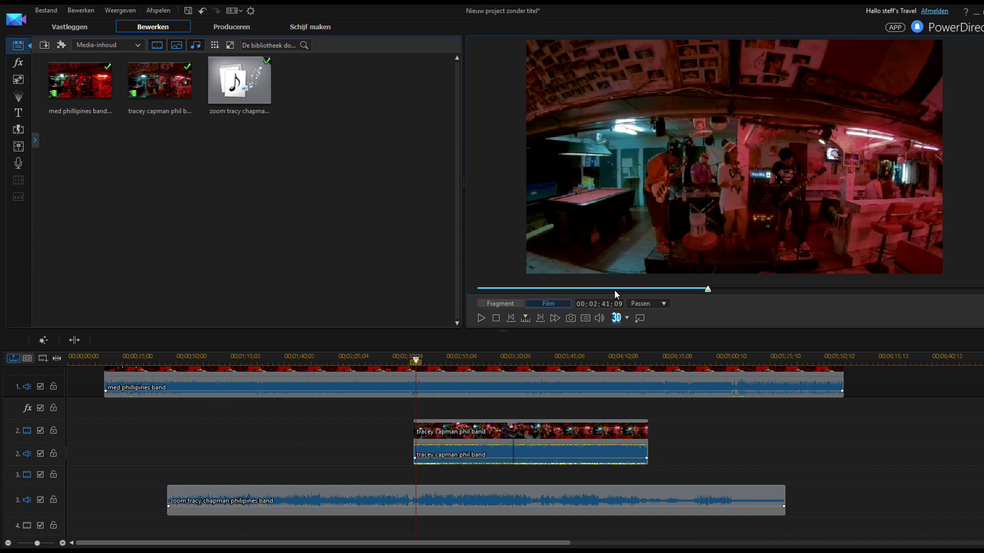
{"action": "left_click", "coordinate": [40, 454]}
{"action": "scroll", "coordinate": [41, 446], "scroll_direction": "up", "scroll_amount": 1}
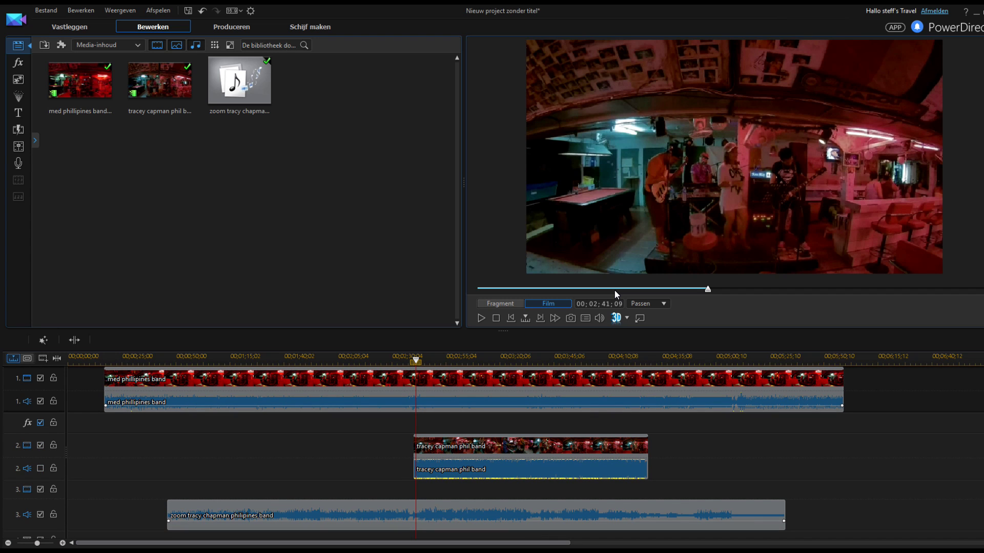
{"action": "left_click", "coordinate": [40, 401]}
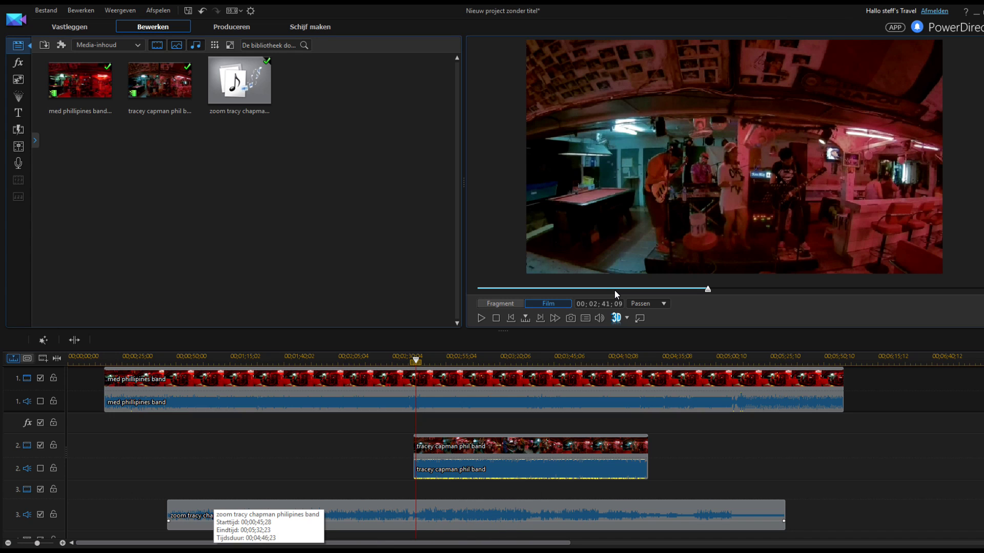
Step: Raise the volume of the entire zoom tracy chapman audio clip on track 3 and play the film to hear it
{"action": "left_click", "coordinate": [212, 505]}
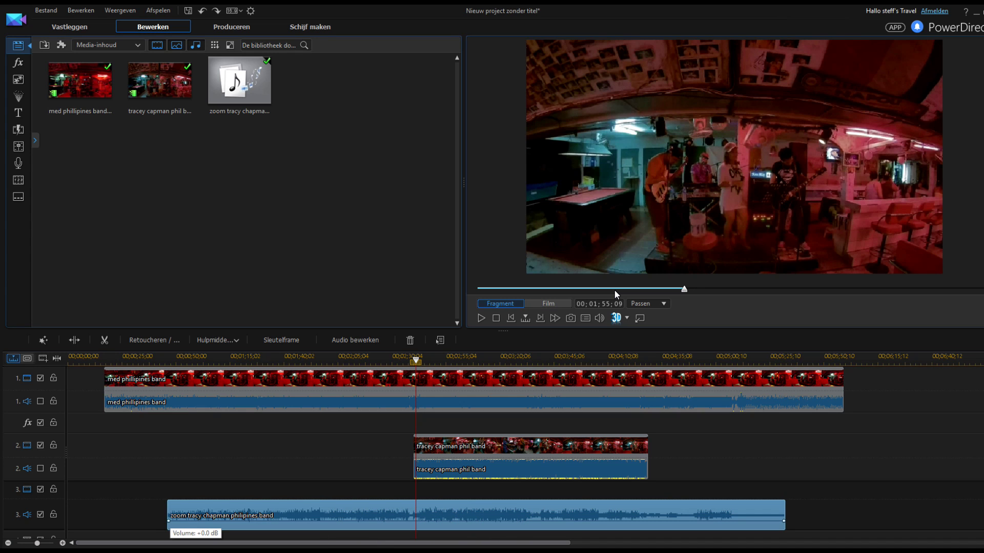
{"action": "left_click_drag", "start_coordinate": [168, 521], "coordinate": [168, 512]}
{"action": "left_click_drag", "start_coordinate": [784, 521], "coordinate": [784, 512]}
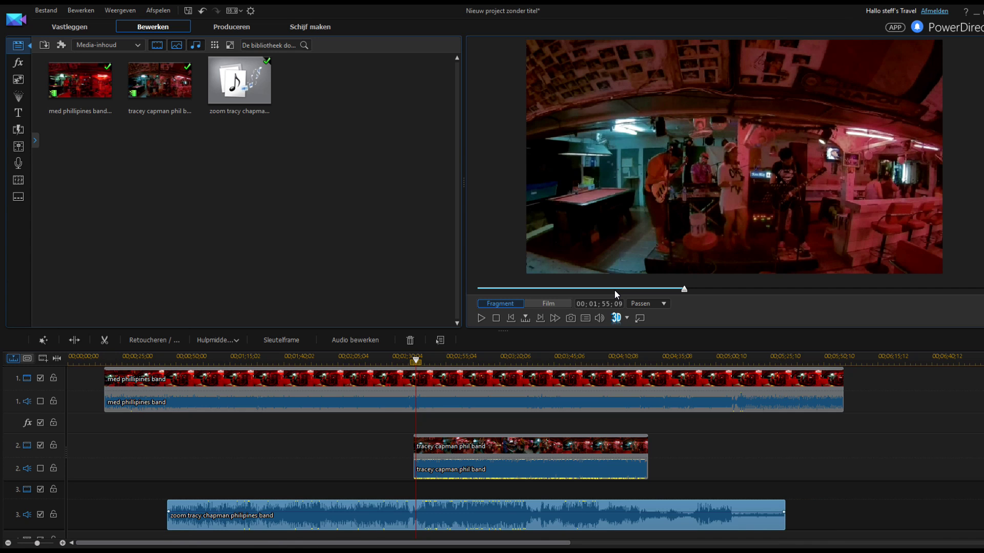
{"action": "key", "text": "space"}
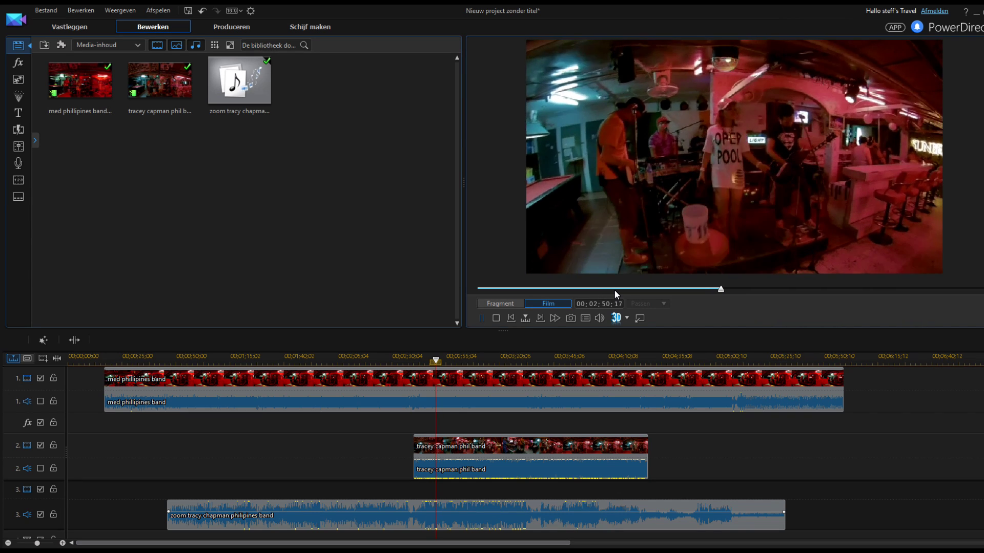
{"action": "key", "text": "space"}
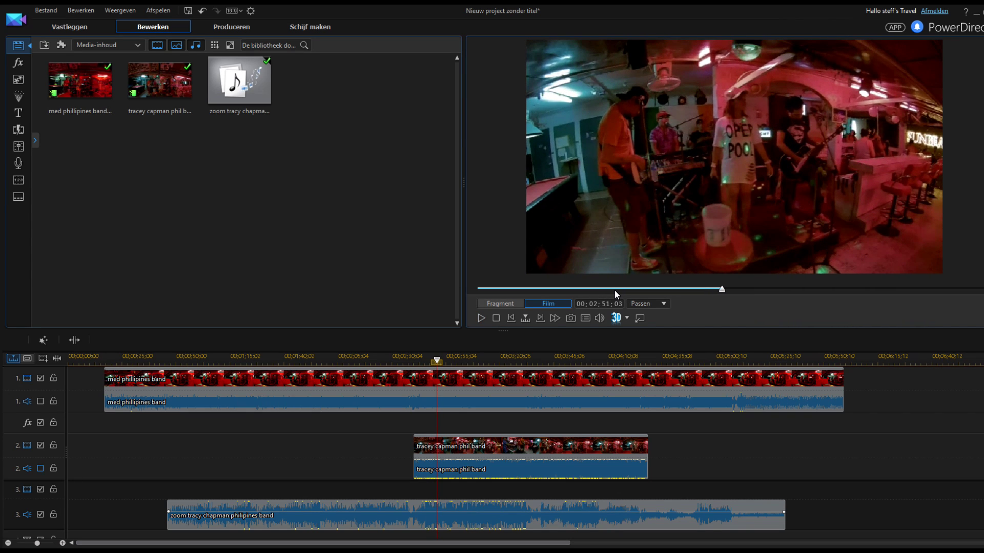
{"action": "left_click", "coordinate": [40, 468]}
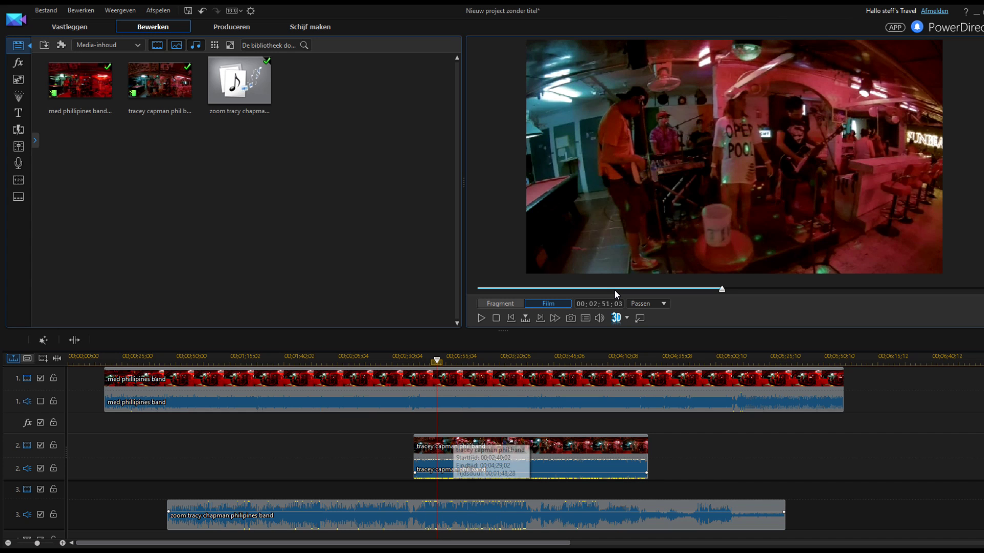
{"action": "key", "text": "space"}
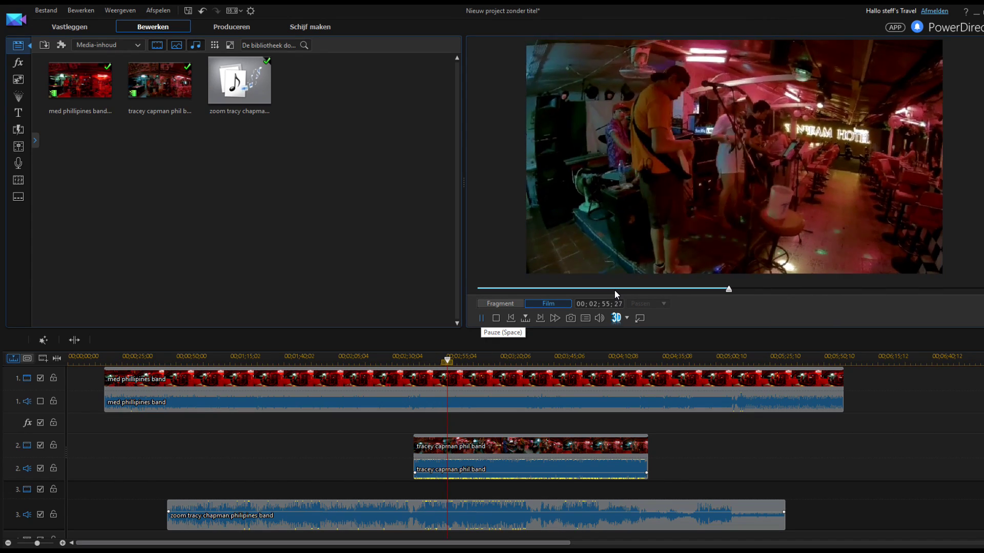
{"action": "left_click", "coordinate": [41, 514]}
{"action": "left_click", "coordinate": [481, 318]}
{"action": "key", "text": "space"}
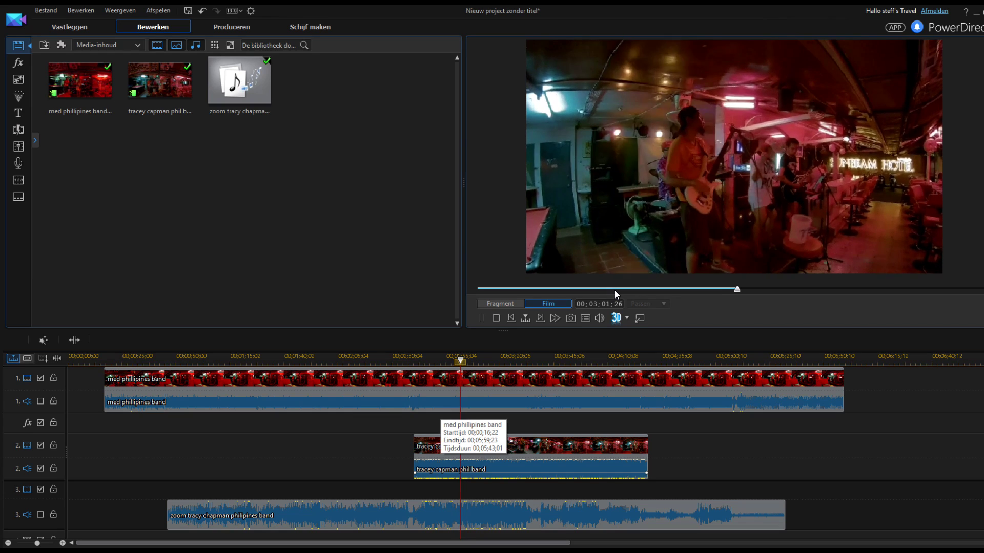
Step: Switch the audible sound from track 2 to track 1 and play the film with only the med phillipines camera audio
{"action": "left_click", "coordinate": [440, 409]}
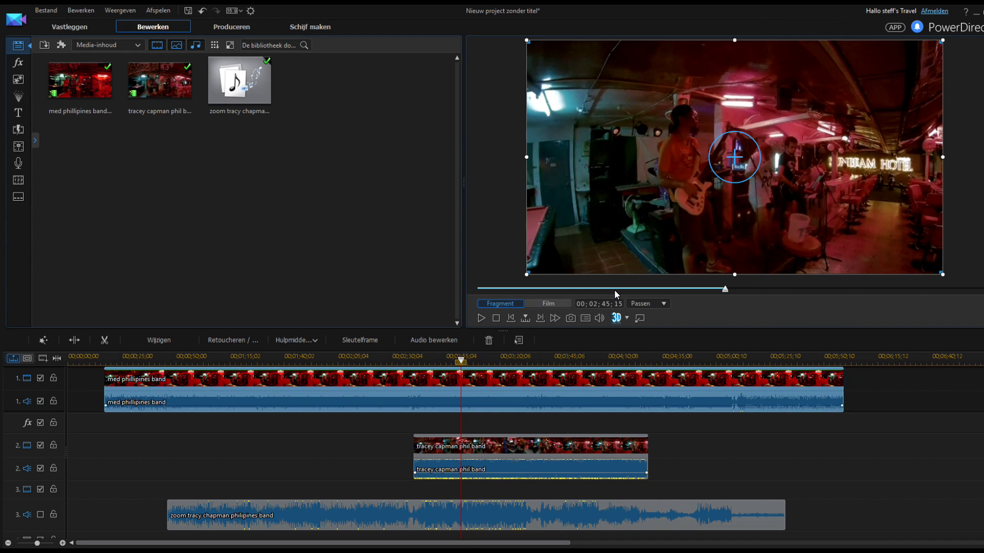
{"action": "left_click", "coordinate": [40, 468]}
{"action": "left_click", "coordinate": [481, 318]}
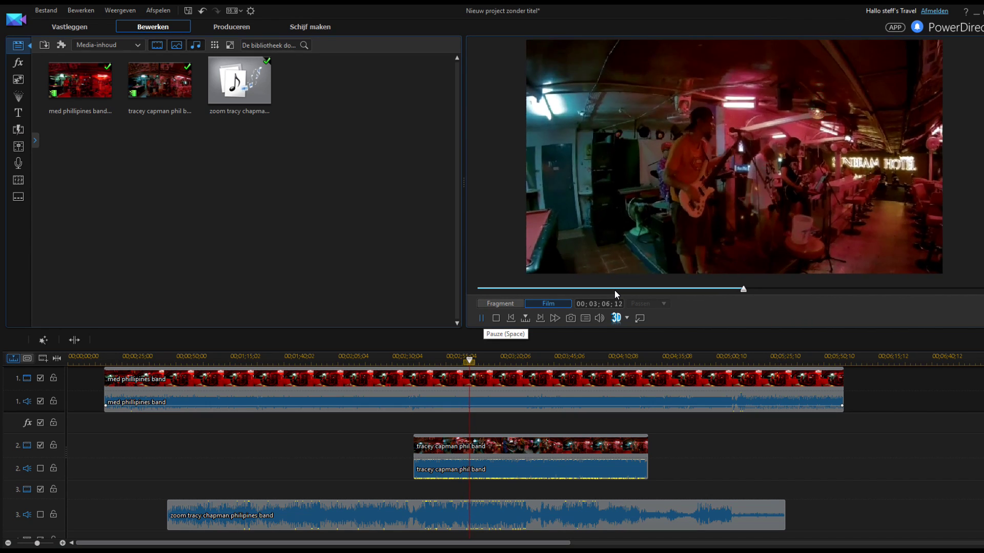
{"action": "key", "text": "space"}
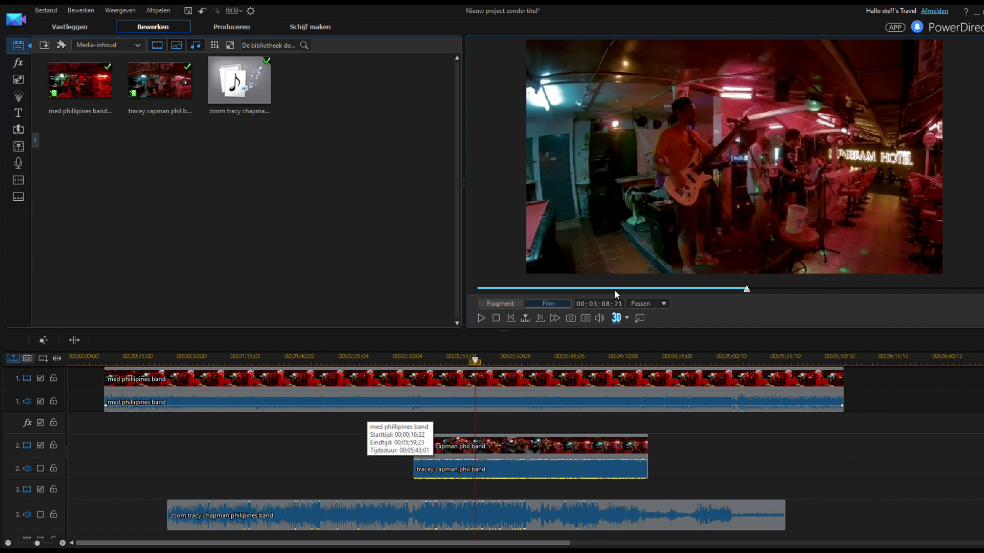
Step: Split the med phillipines and zoom clips at 00;00;47;03 and delete the portions before the cut, leaving the gap
{"action": "left_click", "coordinate": [169, 357]}
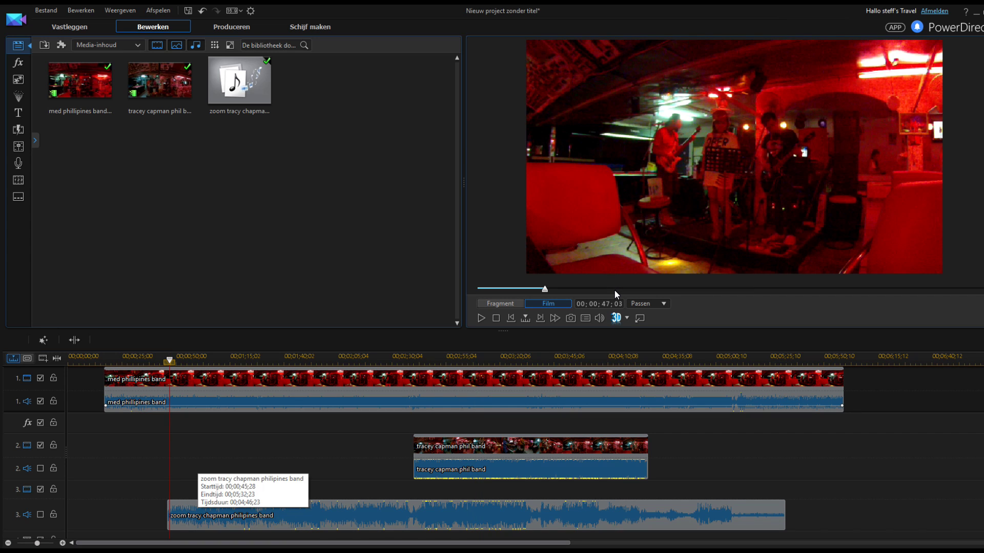
{"action": "key", "text": "ctrl+t"}
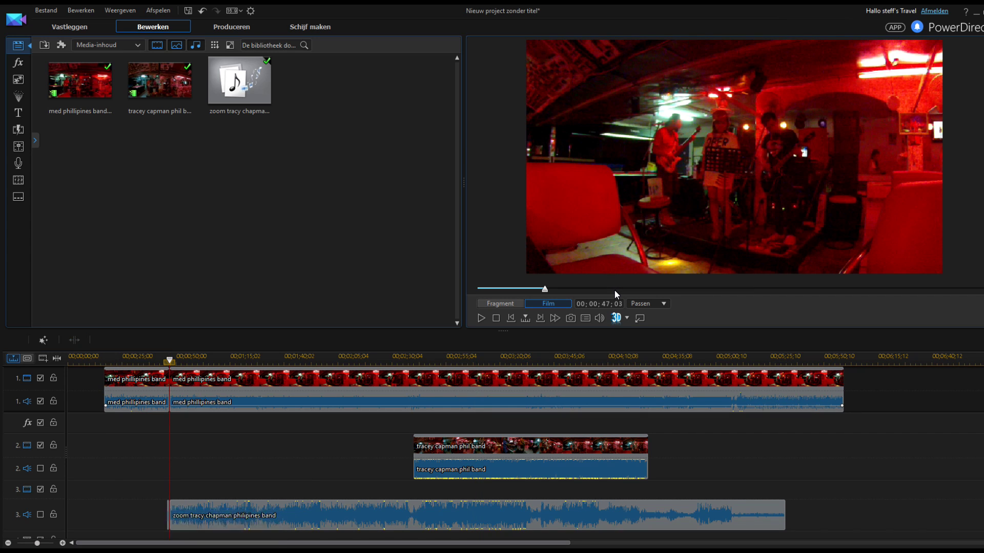
{"action": "left_click_drag", "start_coordinate": [154, 357], "coordinate": [199, 357]}
{"action": "scroll", "coordinate": [164, 494], "scroll_direction": "down", "scroll_amount": 1}
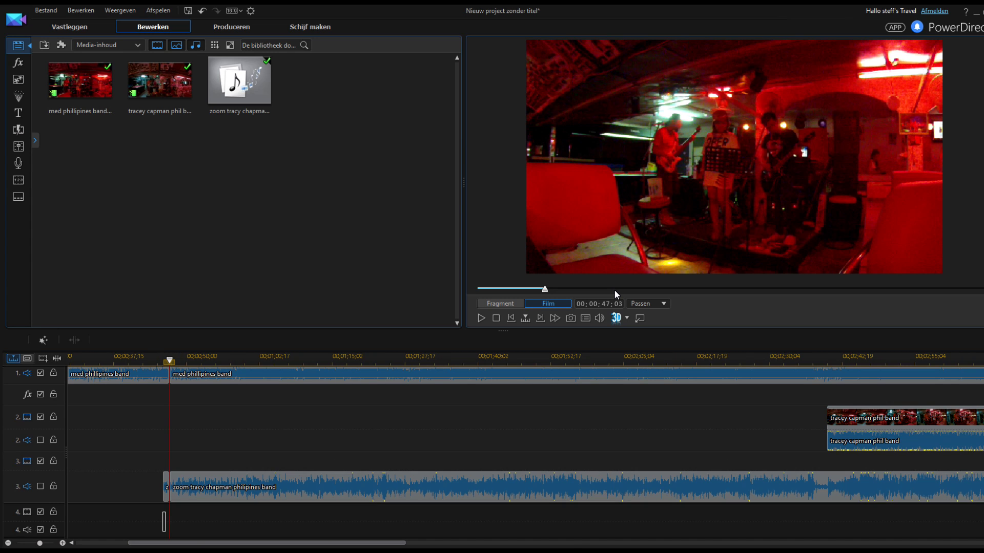
{"action": "left_click_drag", "start_coordinate": [162, 480], "coordinate": [123, 385]}
{"action": "right_click", "coordinate": [123, 385]}
{"action": "mouse_move", "coordinate": [157, 99]}
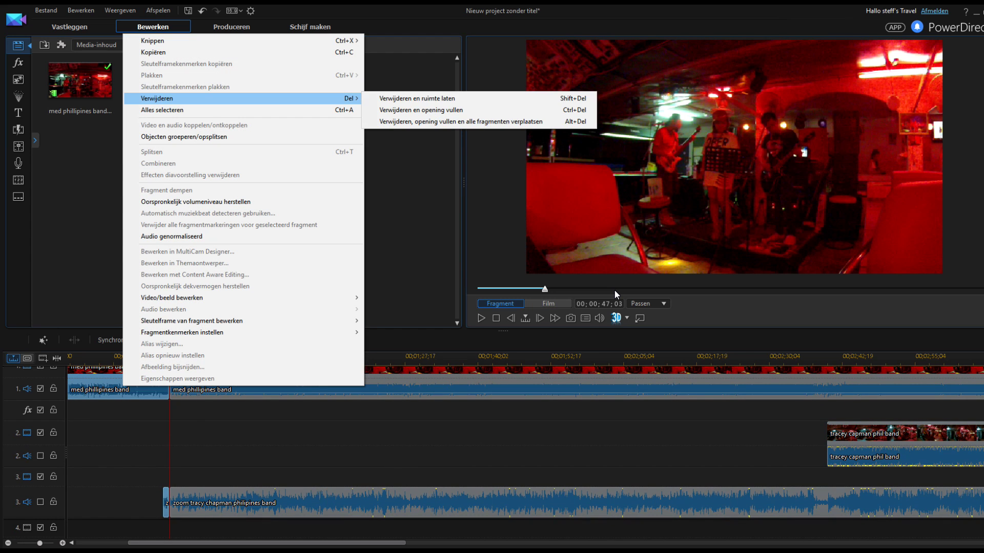
{"action": "key", "text": "Right"}
{"action": "key", "text": "Return"}
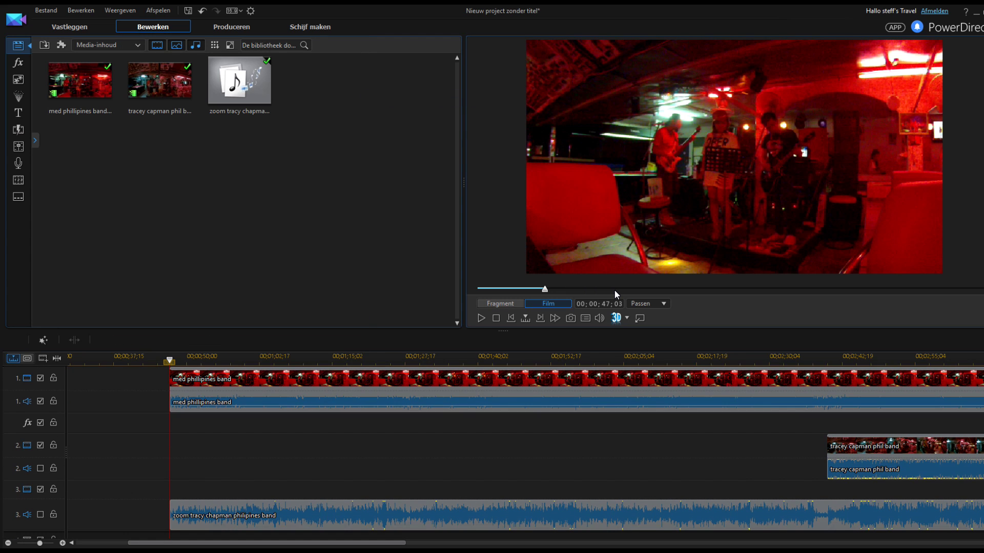
Step: Mute the audio of track 1 and play the film from 00;00;47;03
{"action": "left_click", "coordinate": [41, 402]}
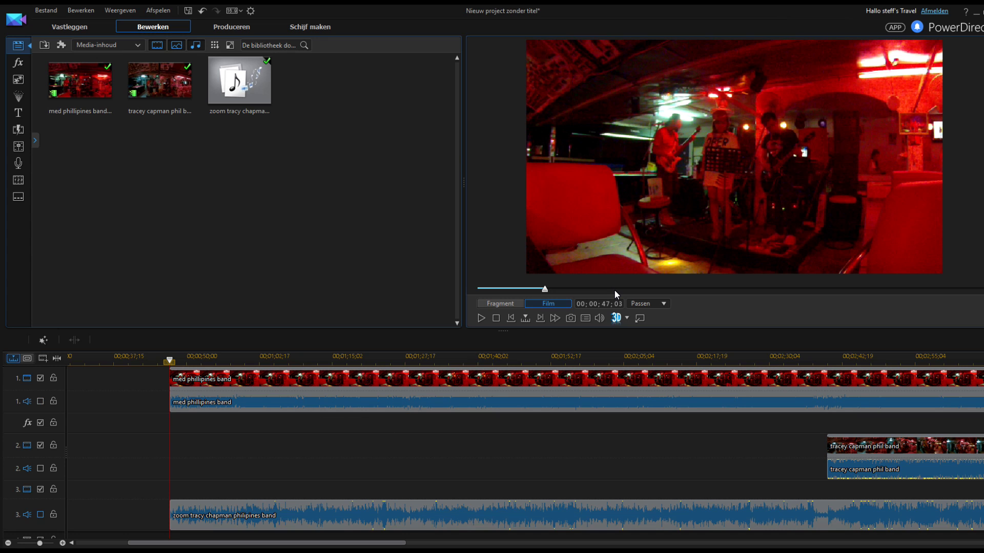
{"action": "key", "text": "space"}
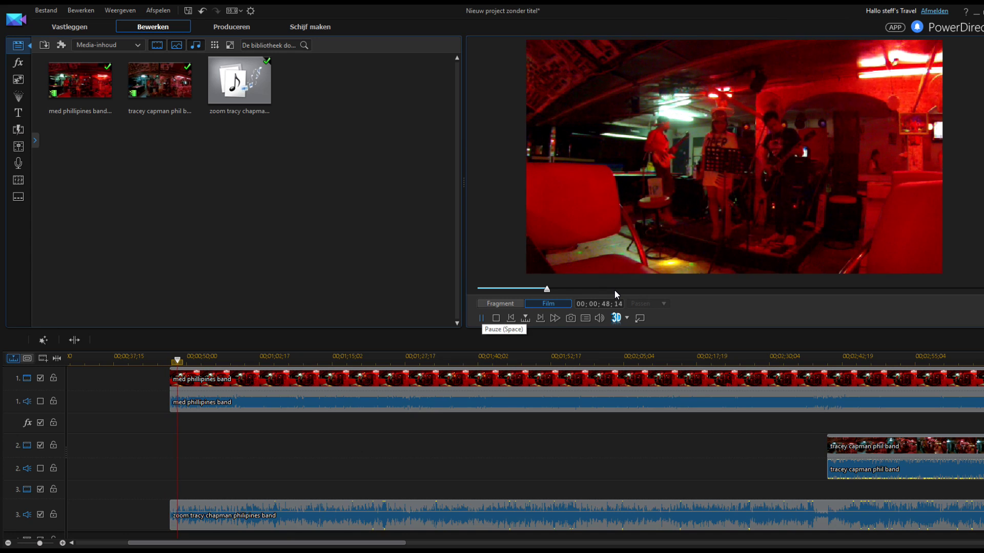
{"action": "key", "text": "space"}
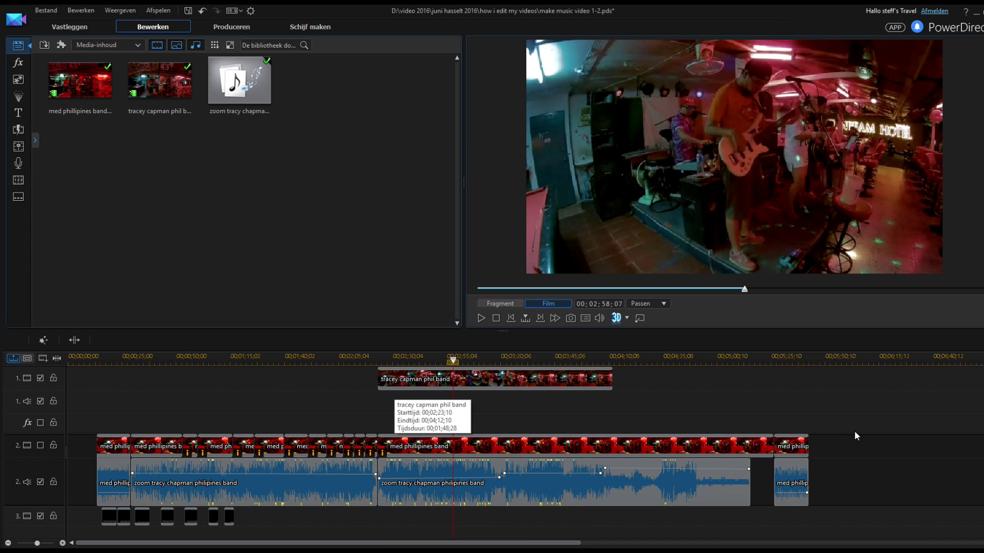
{"action": "left_click", "coordinate": [396, 382]}
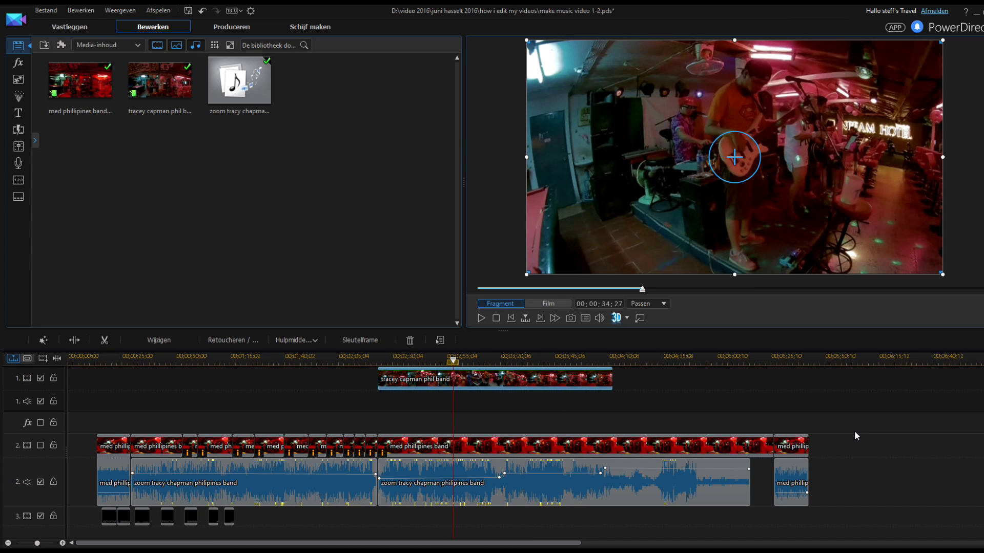
{"action": "key", "text": "space"}
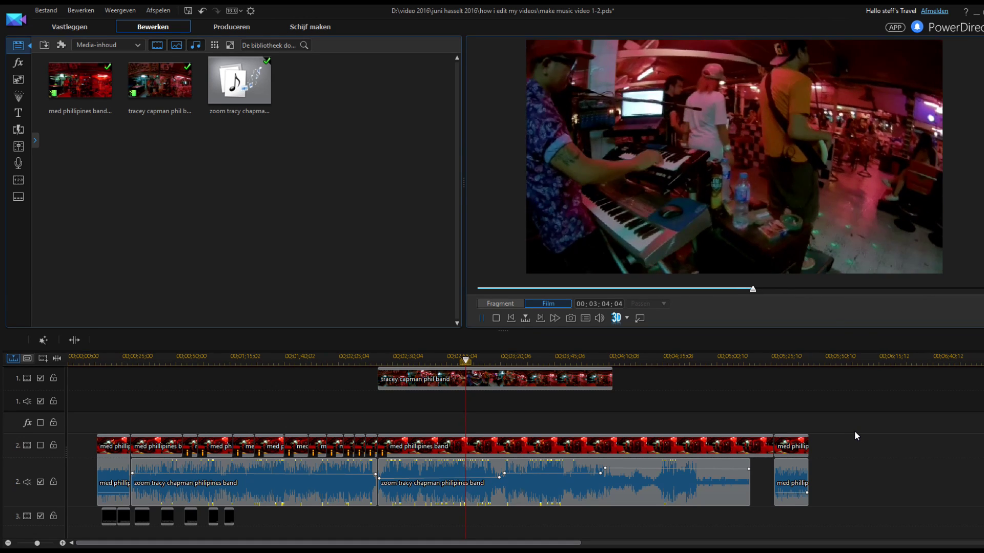
{"action": "key", "text": "space"}
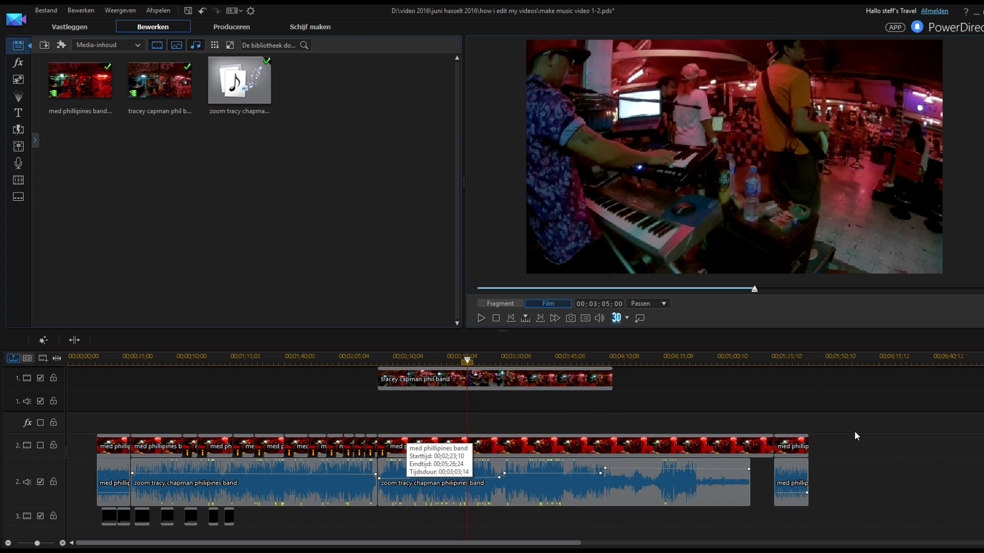
{"action": "left_click", "coordinate": [406, 441]}
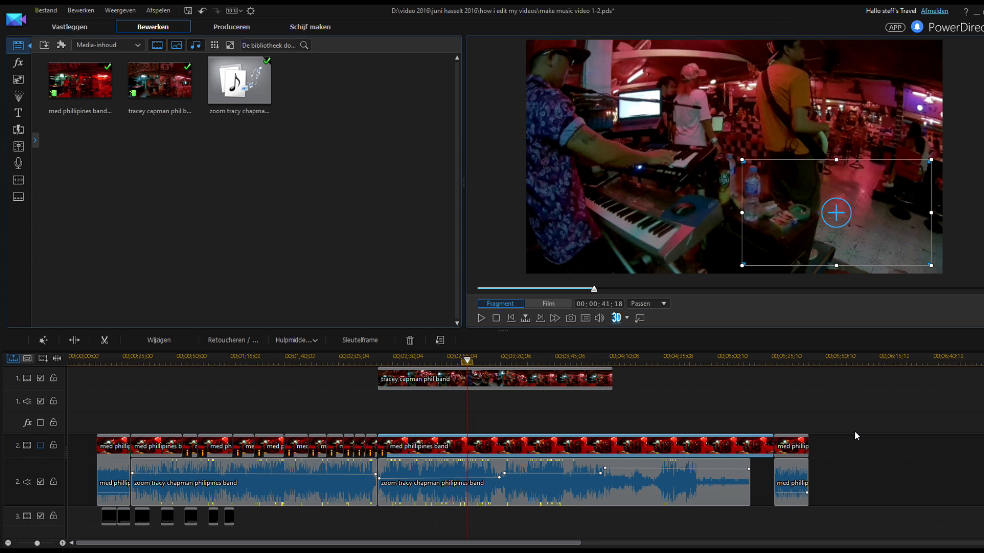
{"action": "left_click", "coordinate": [41, 446]}
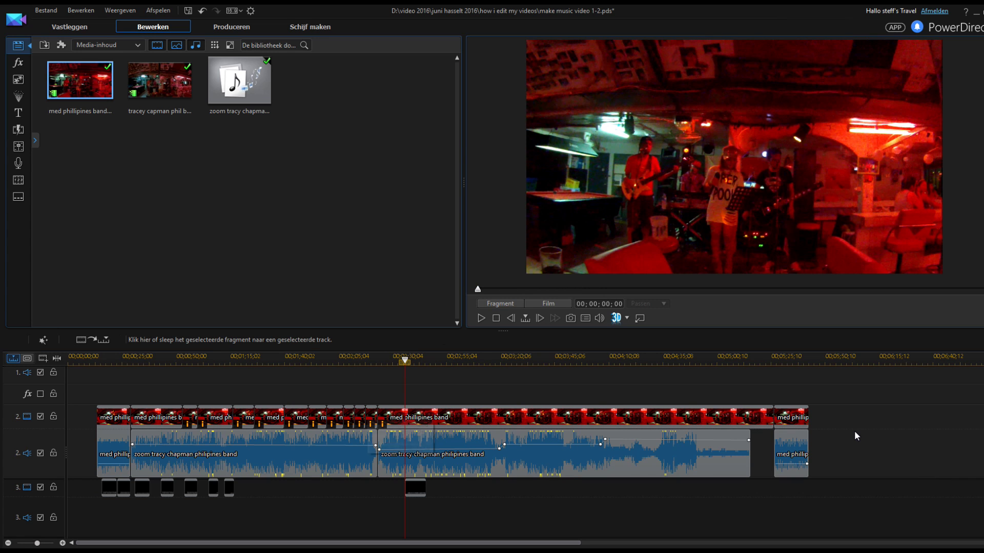
Step: Replace the text of the title on track 3 below the overlay section with "hello new video" in the Title Designer
{"action": "left_click", "coordinate": [414, 490]}
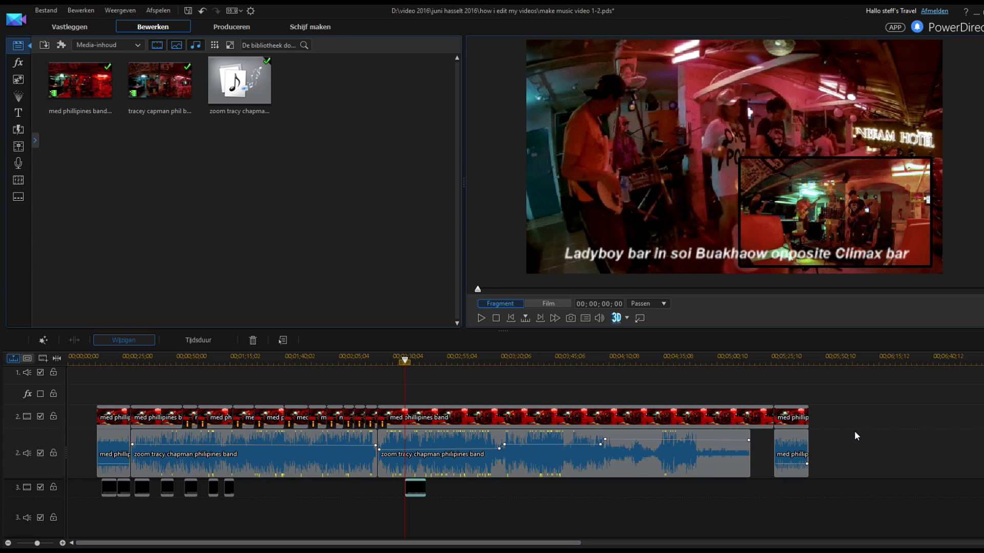
{"action": "key", "text": "F2"}
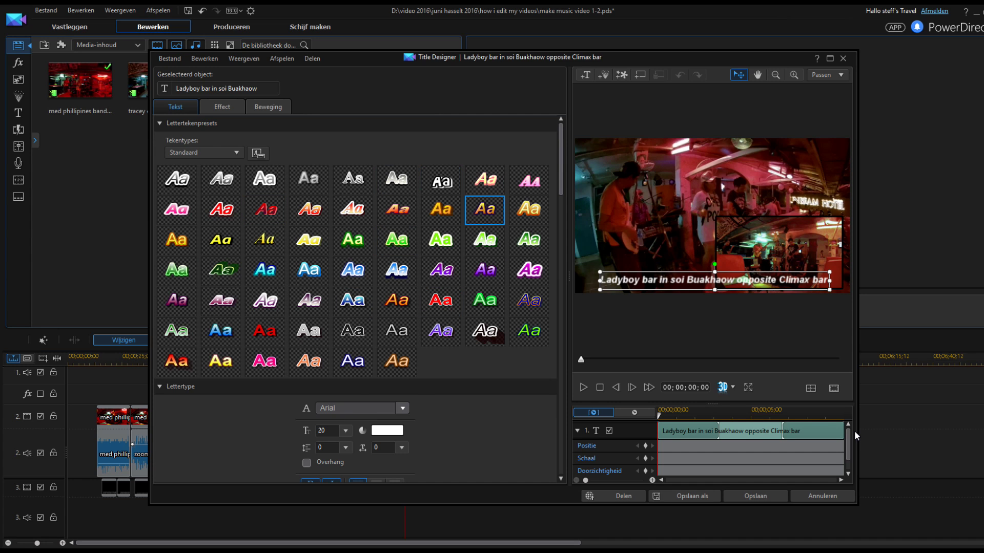
{"action": "scroll", "coordinate": [485, 210], "scroll_direction": "down", "scroll_amount": 1}
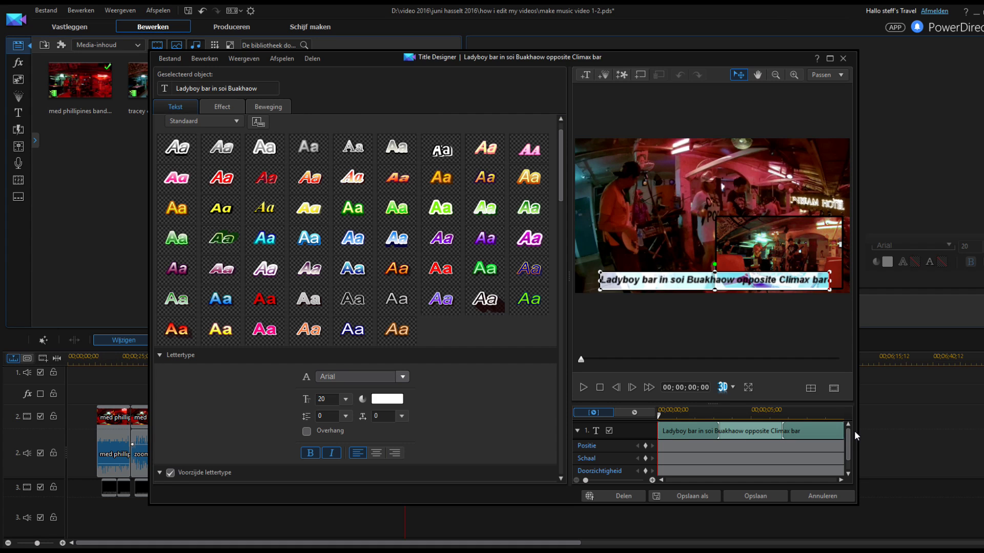
{"action": "key", "text": "Delete"}
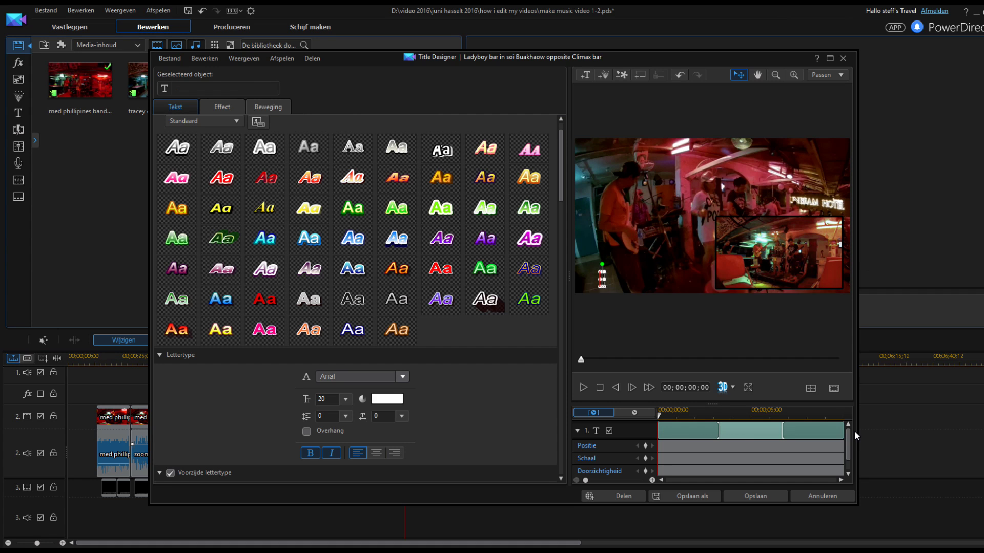
{"action": "type", "text": "hello ne"}
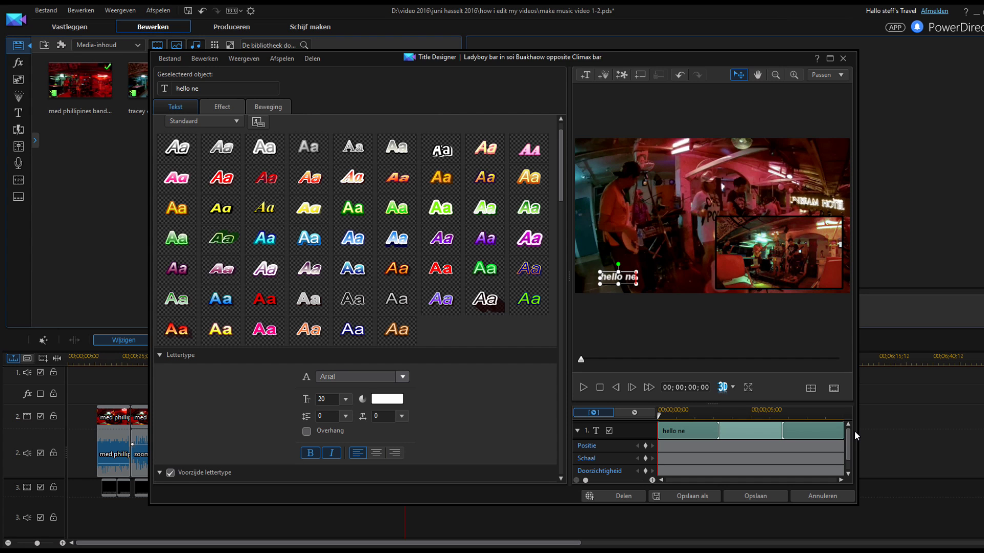
{"action": "type", "text": "w video"}
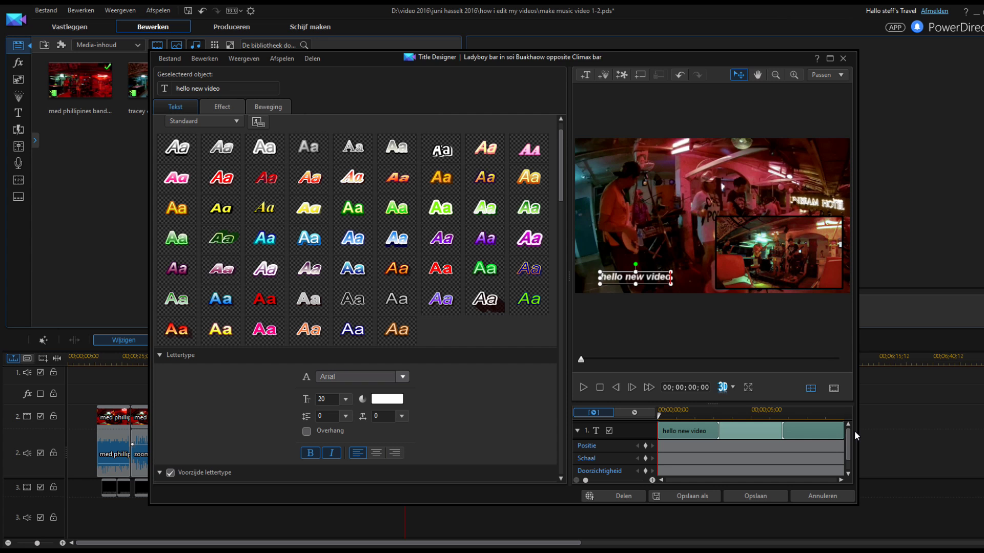
{"action": "right_click", "coordinate": [853, 430]}
{"action": "left_click", "coordinate": [854, 430]}
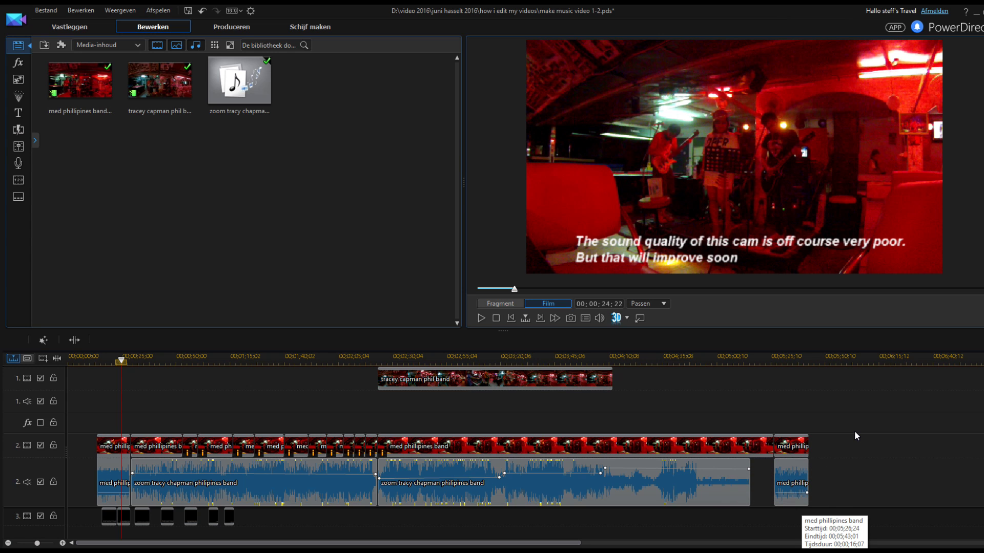
Step: Play the film from the start of the last med phillipines band clip on track 2
{"action": "left_click", "coordinate": [792, 447]}
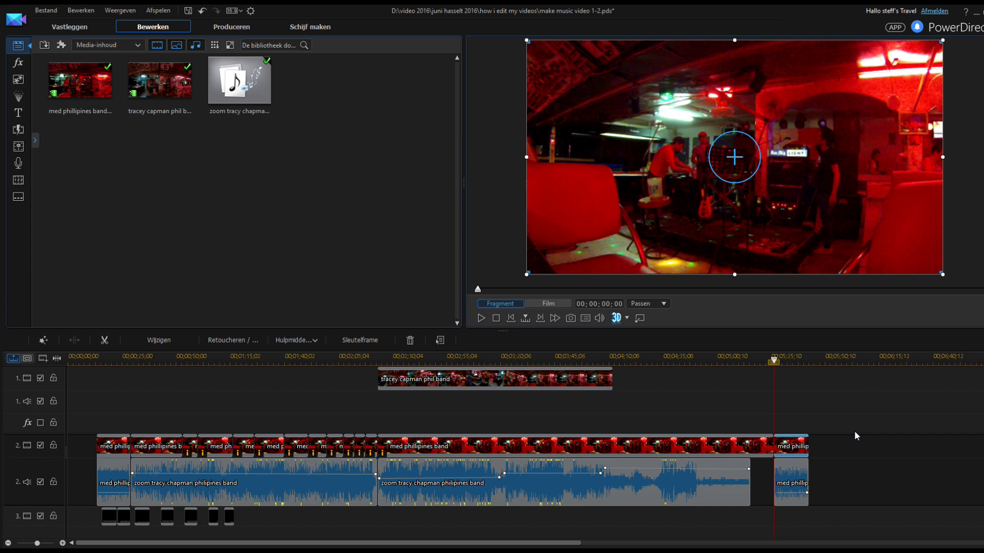
{"action": "key", "text": "space"}
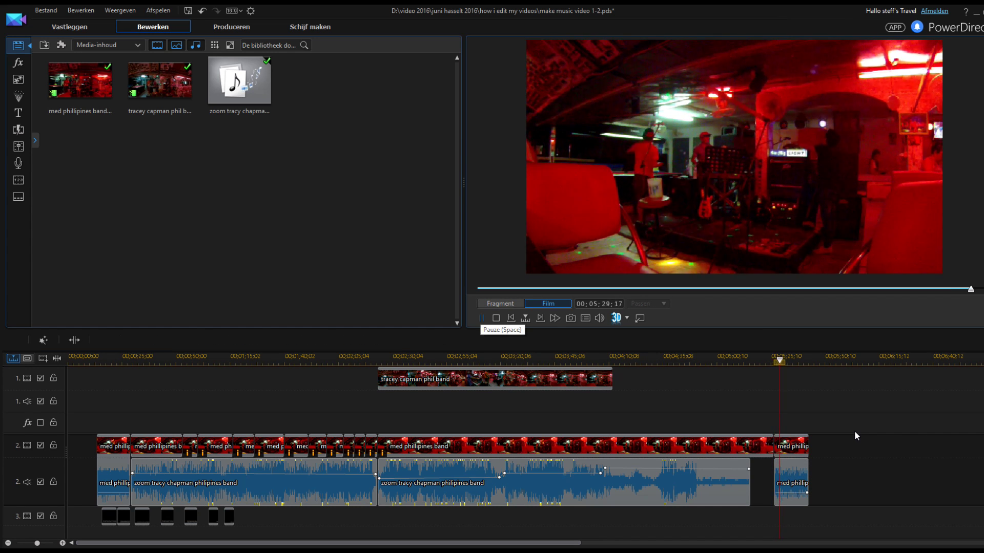
{"action": "key", "text": "space"}
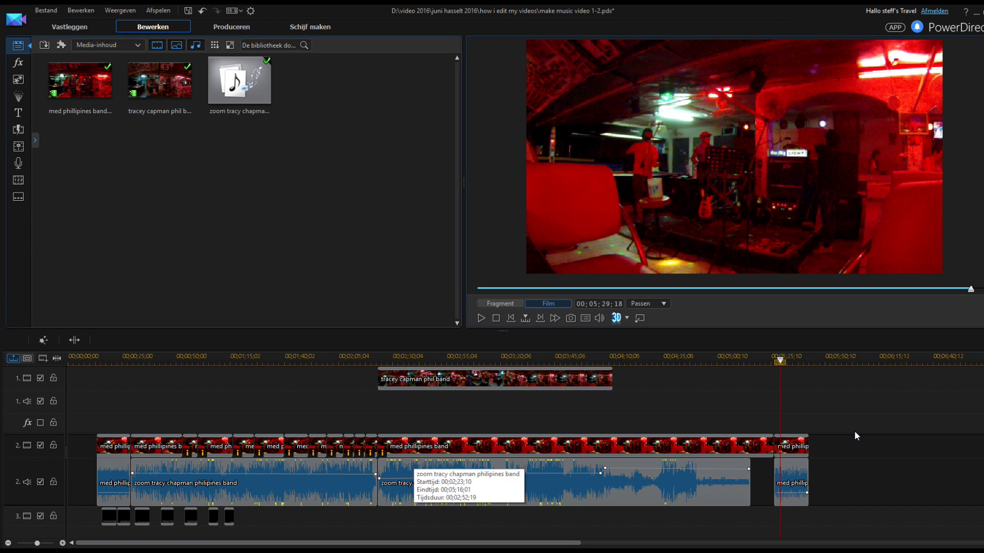
Step: Trim the start of the last med phillipines band audio clip on track 2 so it begins after its video, using the trim-only option
{"action": "left_click", "coordinate": [799, 479]}
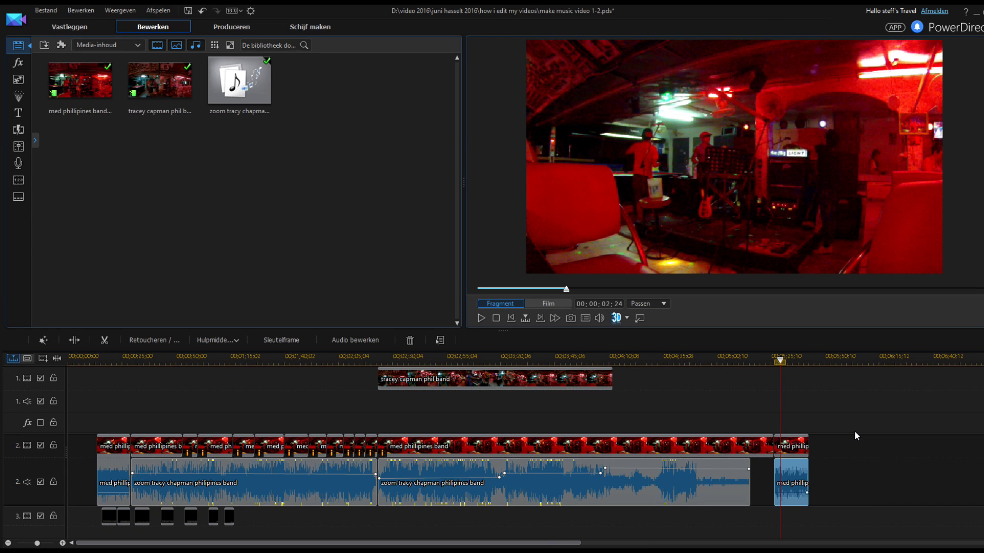
{"action": "mouse_move", "coordinate": [775, 467]}
{"action": "left_mouse_down"}
{"action": "mouse_move", "coordinate": [758, 467]}
{"action": "mouse_move", "coordinate": [807, 474]}
{"action": "mouse_move", "coordinate": [786, 472]}
{"action": "left_mouse_up"}
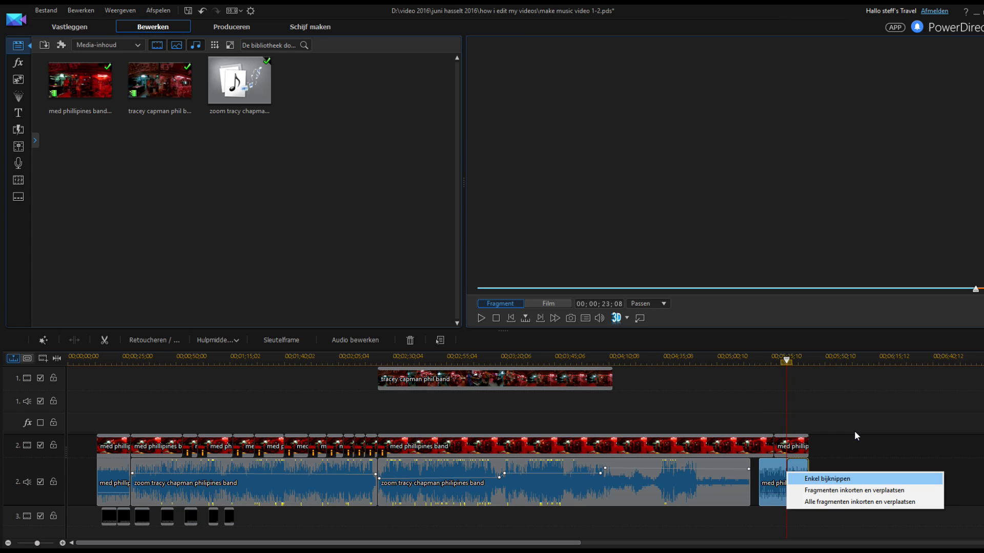
{"action": "left_click", "coordinate": [824, 479]}
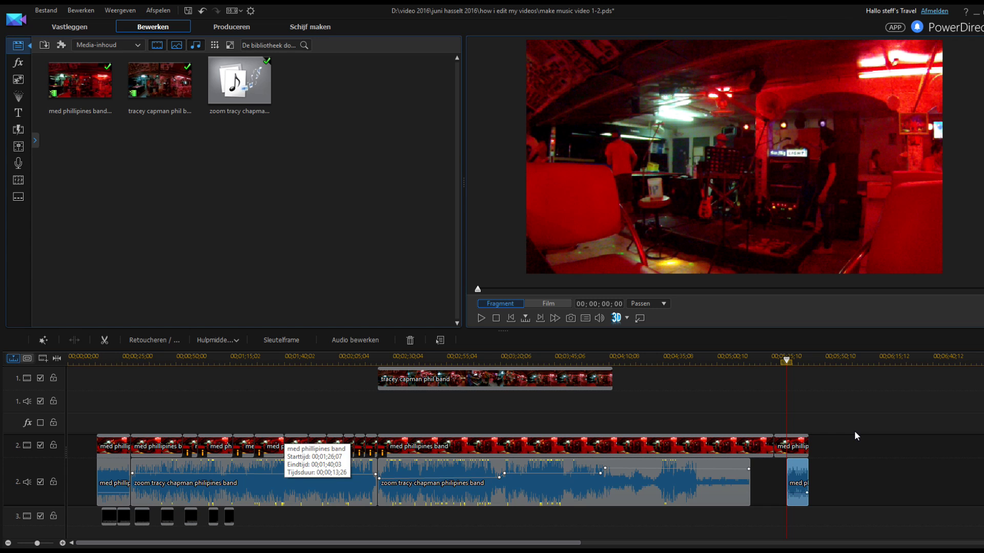
Step: Preview the differently styled med phillipines band segments on track 2, including playback from the second segment and the picture at 00;02;04;11
{"action": "left_click", "coordinate": [279, 443]}
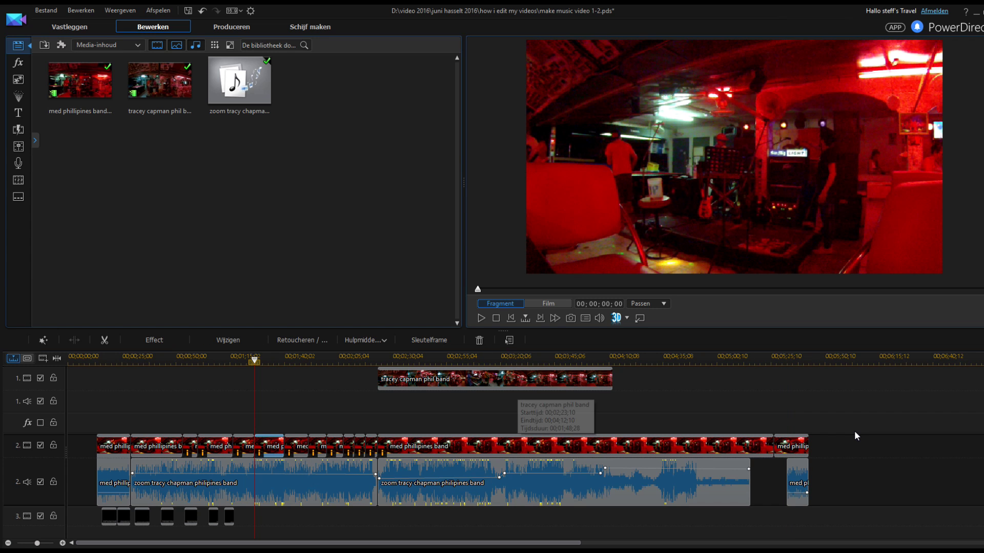
{"action": "left_click", "coordinate": [304, 358]}
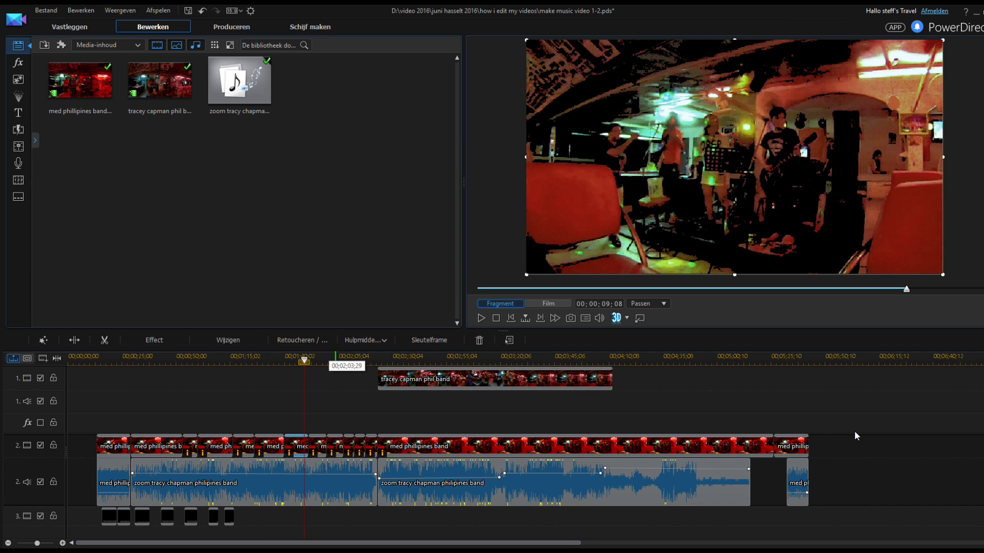
{"action": "left_click", "coordinate": [152, 359]}
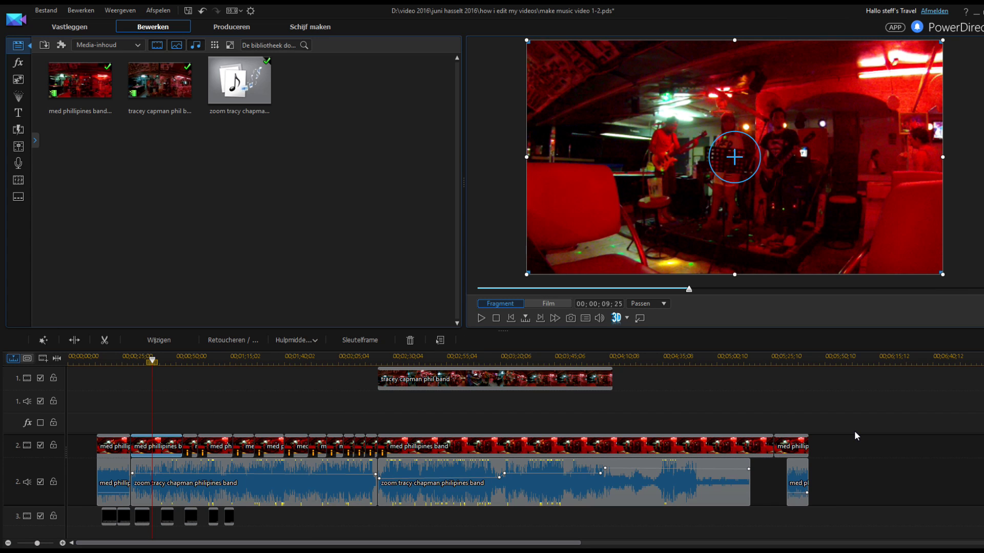
{"action": "key", "text": "space"}
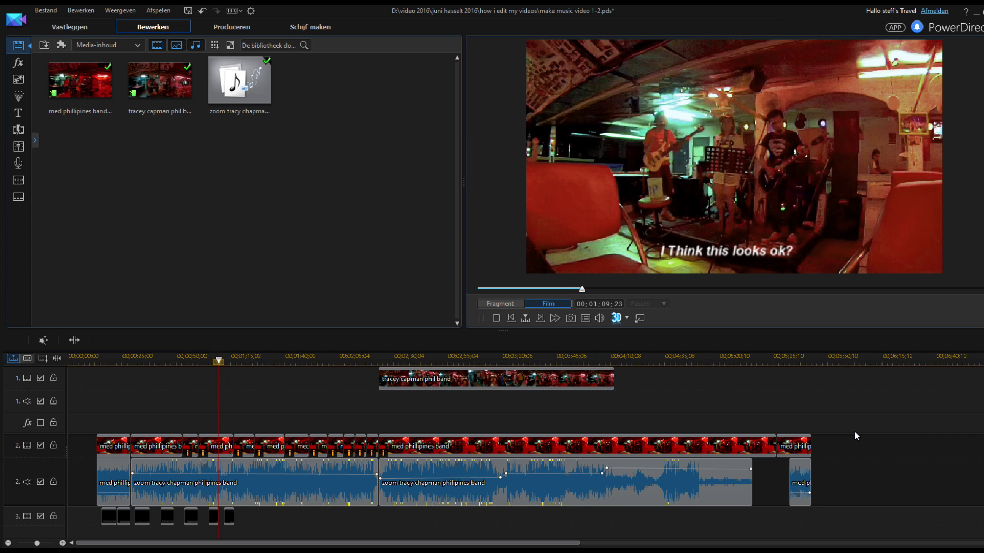
{"action": "key", "text": "space"}
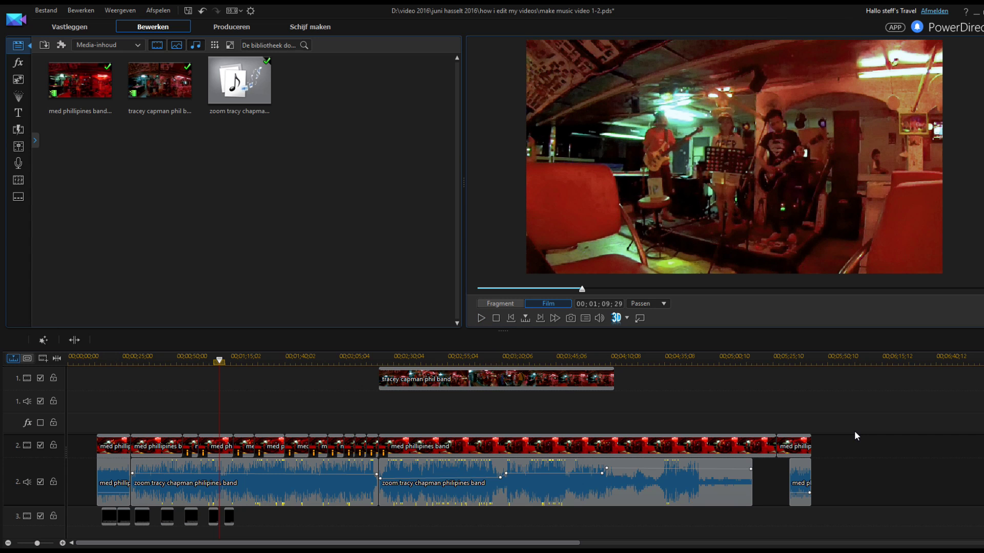
{"action": "left_click", "coordinate": [338, 358]}
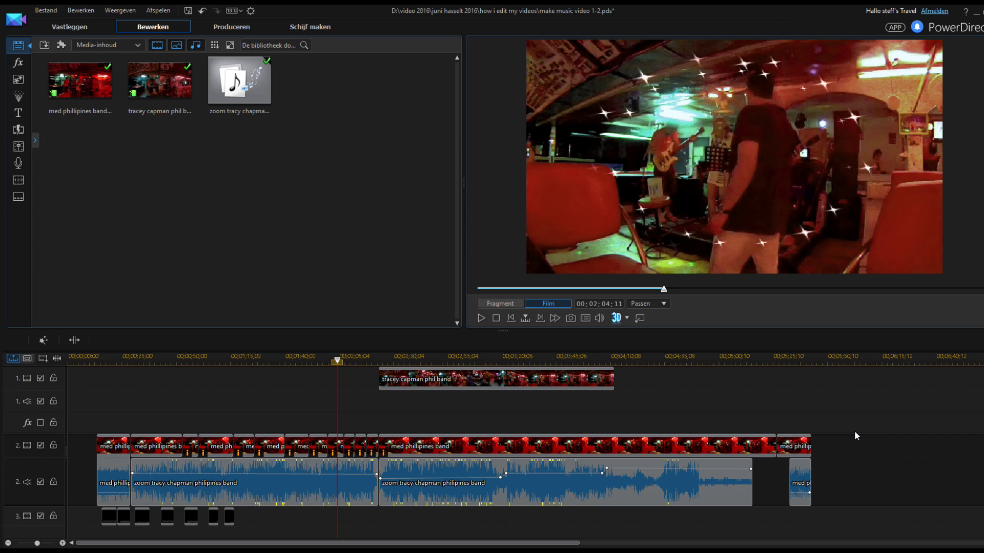
{"action": "left_click", "coordinate": [410, 381]}
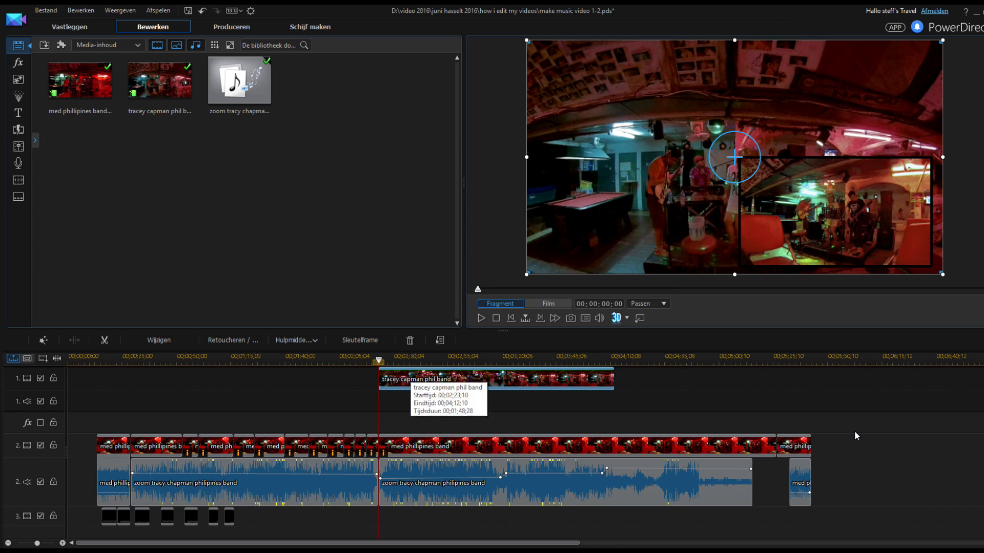
{"action": "left_click", "coordinate": [396, 442]}
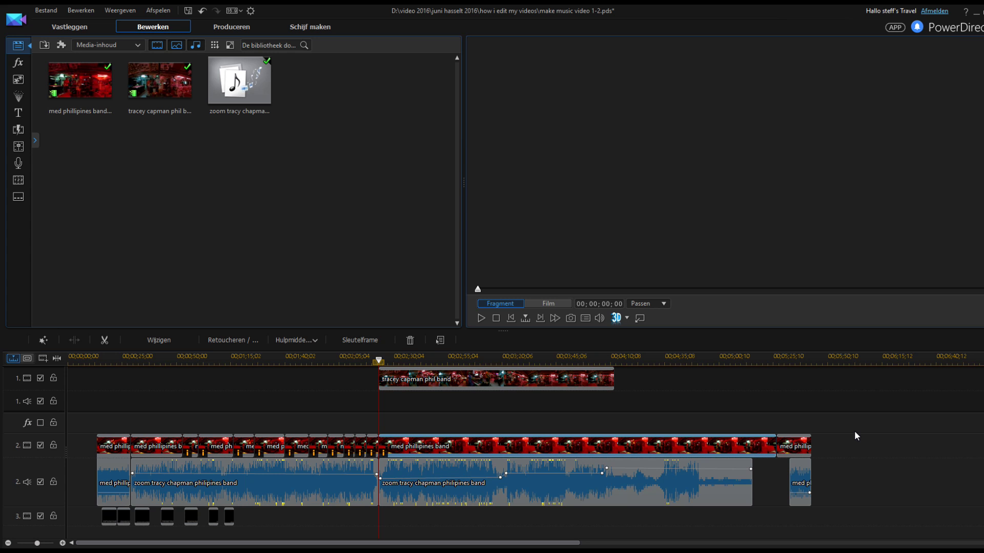
{"action": "left_click", "coordinate": [390, 380]}
{"action": "left_click", "coordinate": [540, 318]}
{"action": "left_click", "coordinate": [579, 445]}
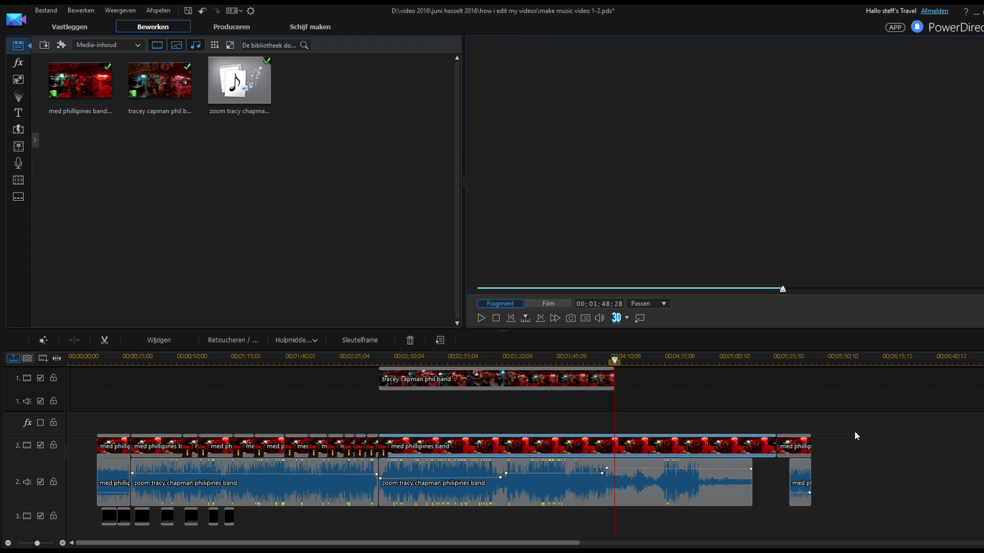
{"action": "left_click", "coordinate": [854, 436]}
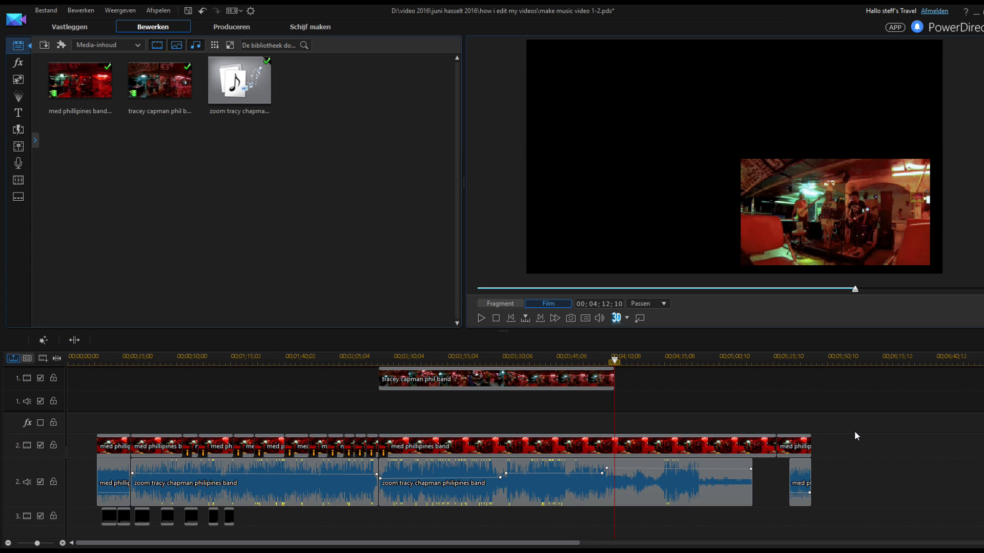
{"action": "key", "text": "ctrl+t"}
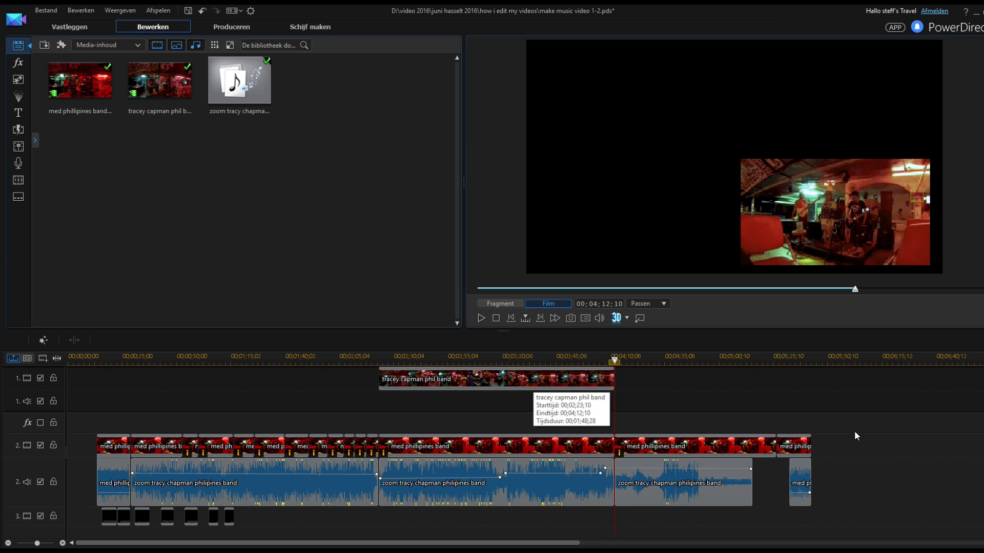
Step: In the PiP Designer, scale the med phillipines band clip beneath the tracey capman clip to 0.455 and place it at X 0.256, Y 0.258
{"action": "left_click", "coordinate": [558, 439]}
{"action": "left_click", "coordinate": [533, 387]}
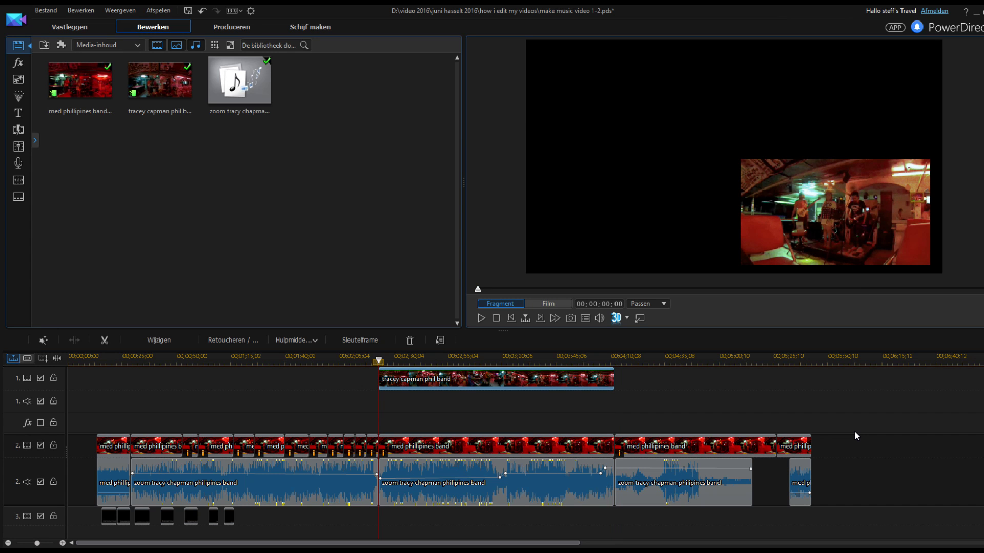
{"action": "left_click", "coordinate": [533, 444]}
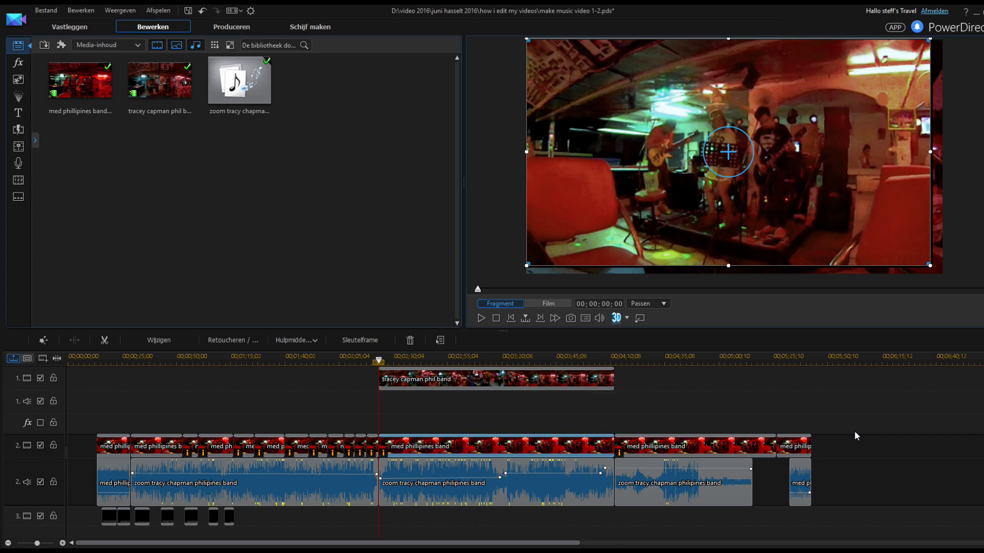
{"action": "left_click", "coordinate": [162, 341]}
{"action": "left_click_drag", "start_coordinate": [278, 291], "coordinate": [272, 292]}
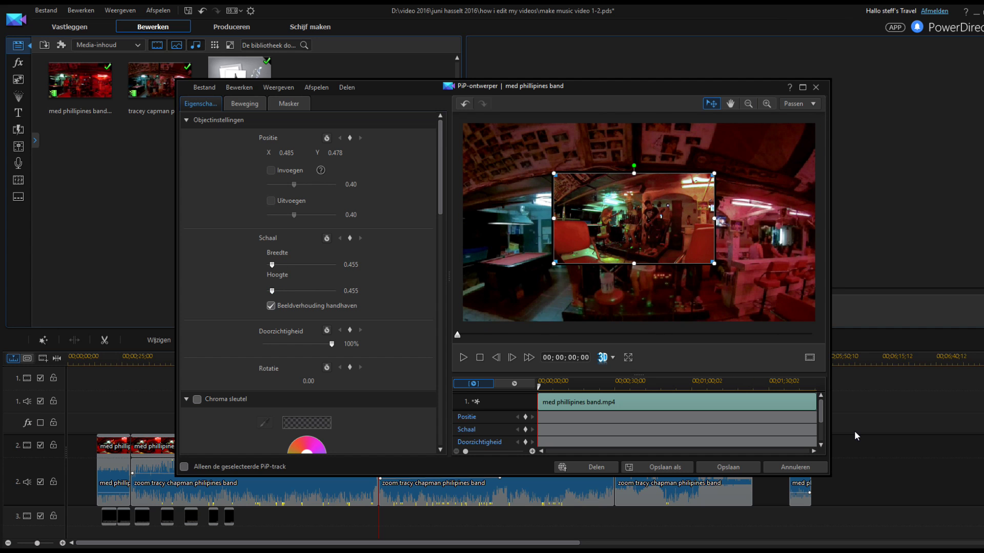
{"action": "left_click_drag", "start_coordinate": [633, 219], "coordinate": [727, 267]}
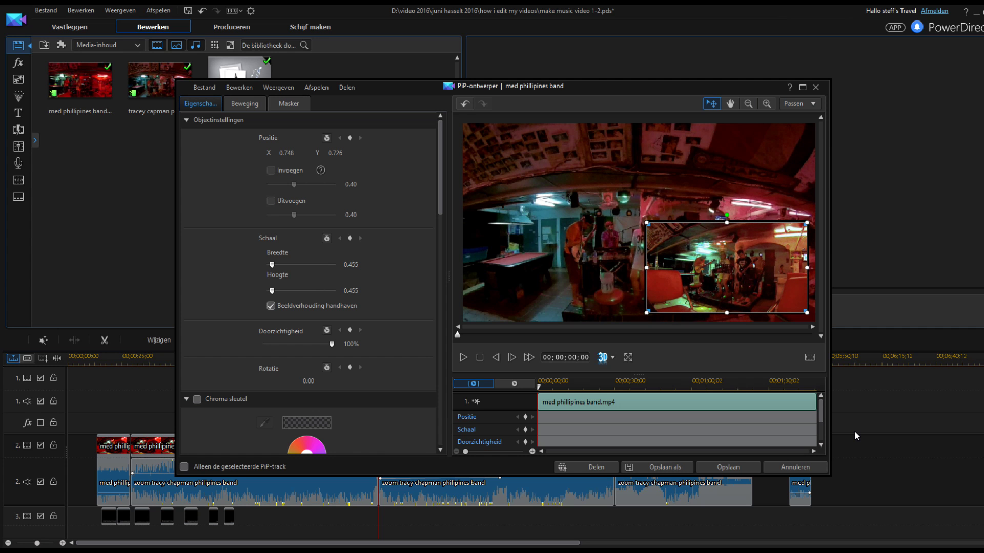
{"action": "mouse_move", "coordinate": [727, 268]}
{"action": "left_mouse_down"}
{"action": "mouse_move", "coordinate": [611, 228]}
{"action": "mouse_move", "coordinate": [548, 167]}
{"action": "mouse_move", "coordinate": [552, 174]}
{"action": "left_mouse_up"}
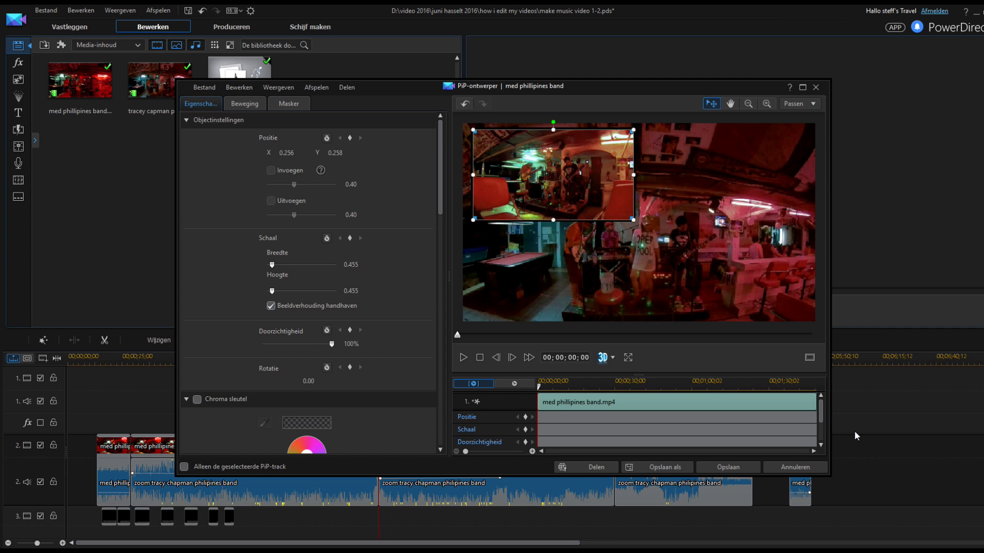
Step: Try a 180-degree flip on the picture-in-picture clip
{"action": "left_click_drag", "start_coordinate": [440, 168], "coordinate": [440, 384]}
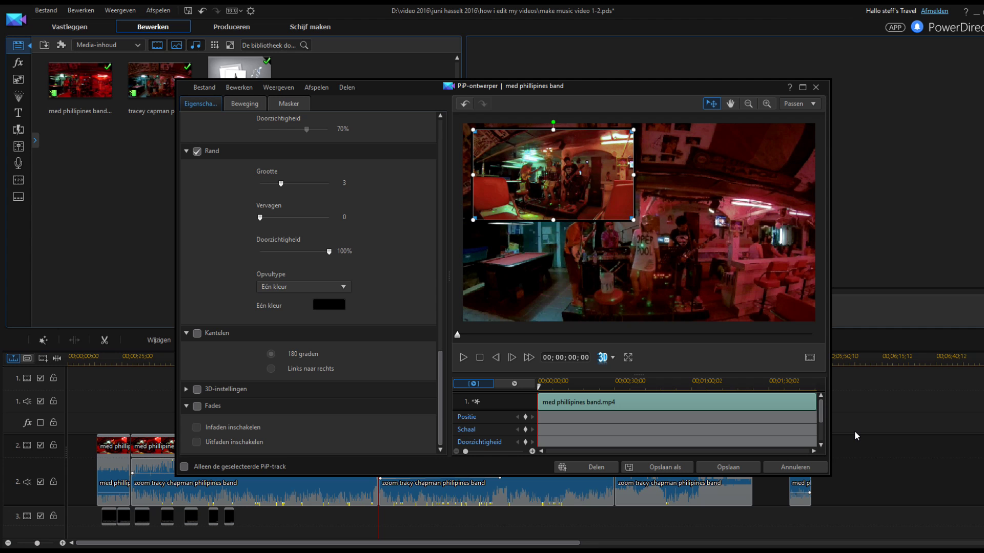
{"action": "left_click", "coordinate": [197, 334]}
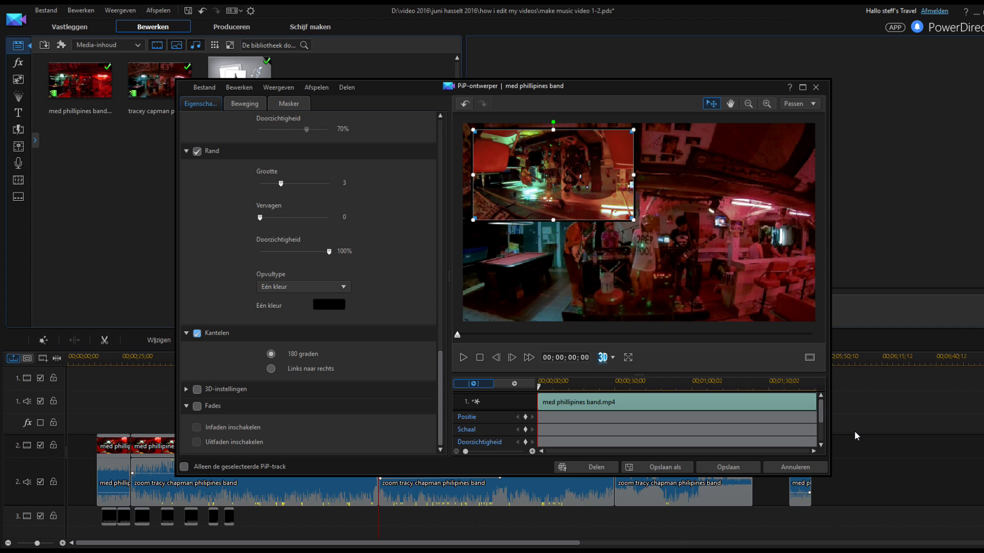
{"action": "left_click", "coordinate": [197, 334]}
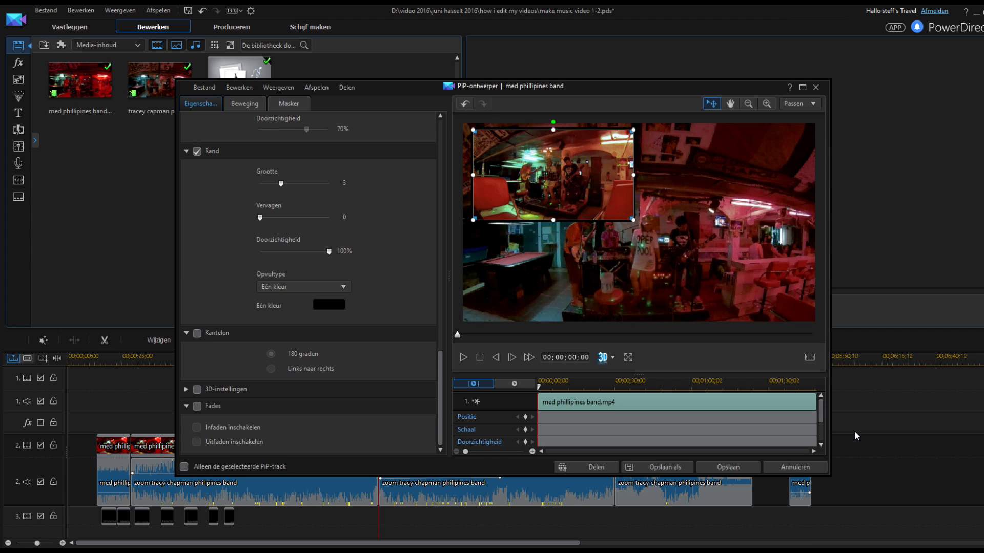
Step: Enable both the fade-in and the fade-out for the picture-in-picture clip
{"action": "left_click", "coordinate": [197, 406]}
{"action": "left_click", "coordinate": [196, 427]}
{"action": "left_click", "coordinate": [196, 442]}
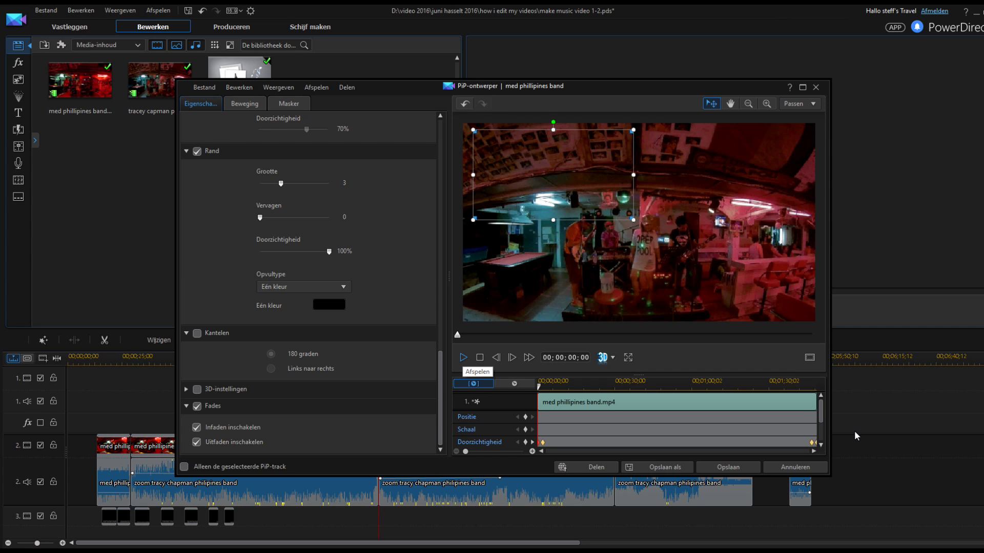
Step: Preview the first four seconds of the picture-in-picture with its fade-in and save the designer changes
{"action": "key", "text": "space"}
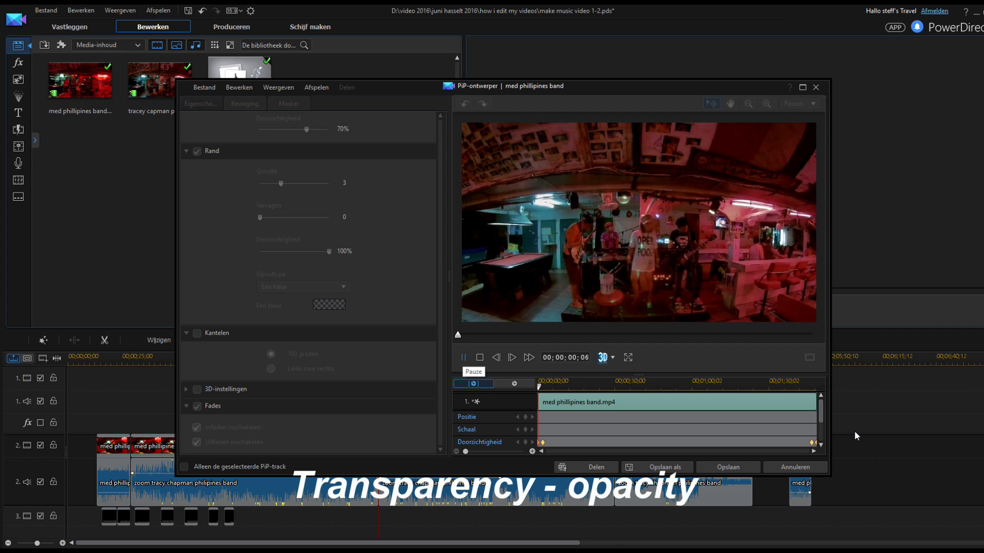
{"action": "key", "text": "space"}
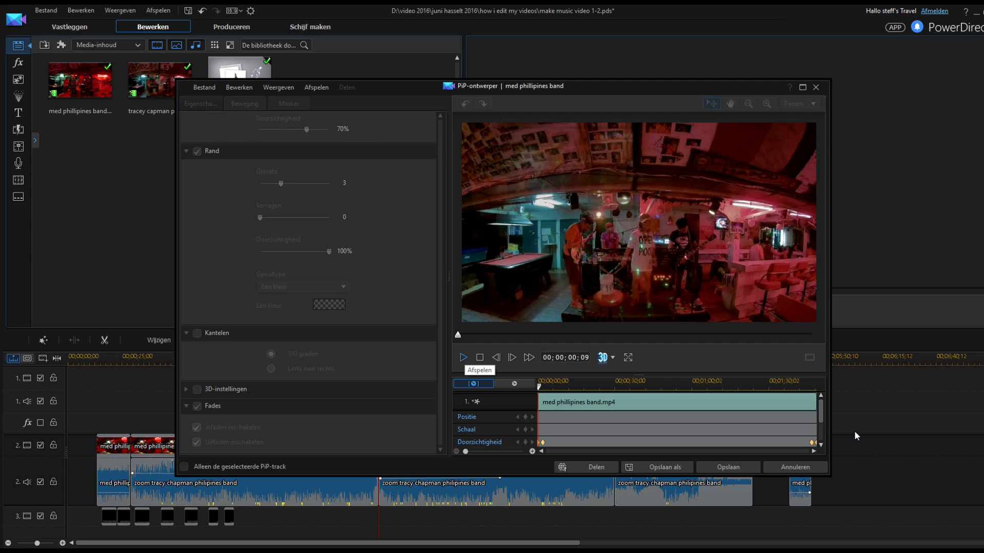
{"action": "key", "text": "space"}
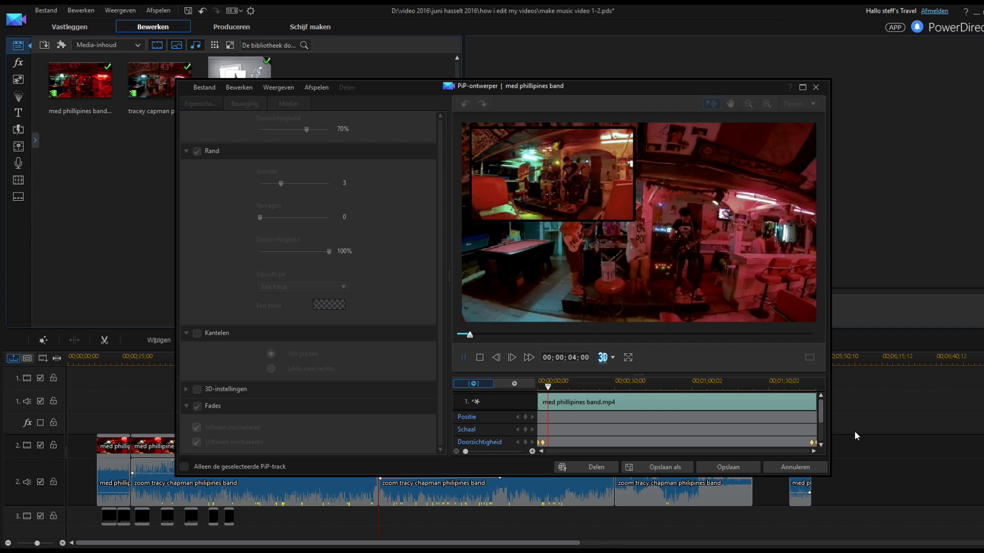
{"action": "key", "text": "space"}
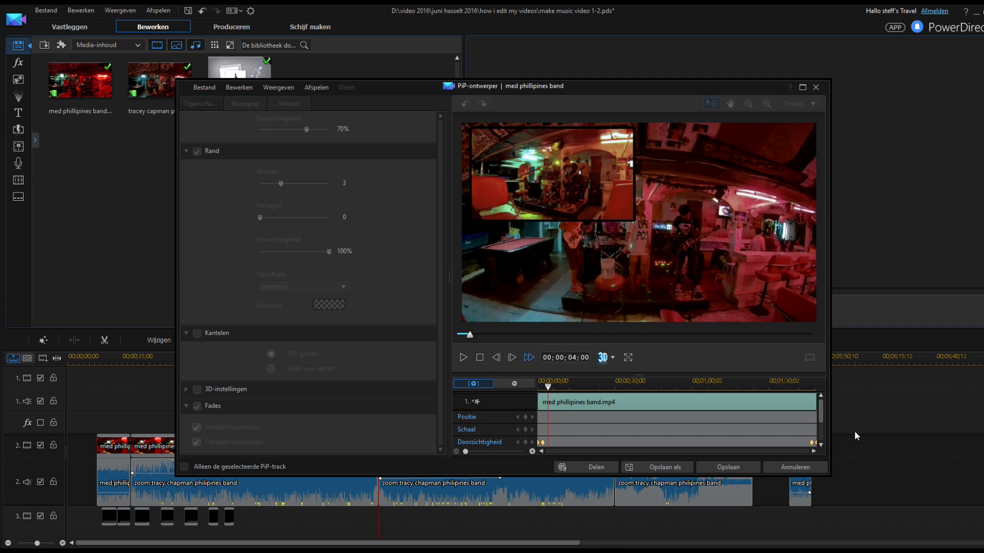
{"action": "left_click", "coordinate": [727, 467]}
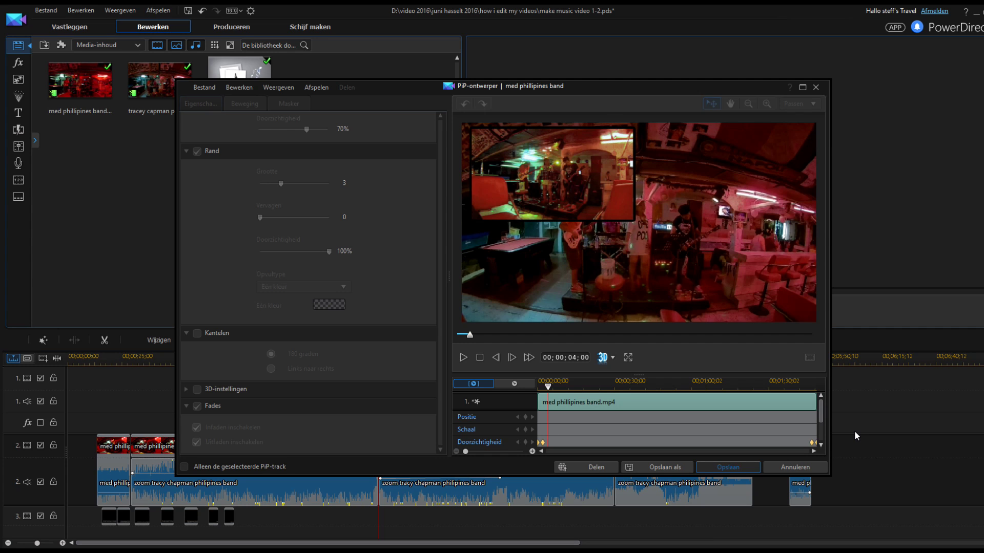
{"action": "key", "text": "Home"}
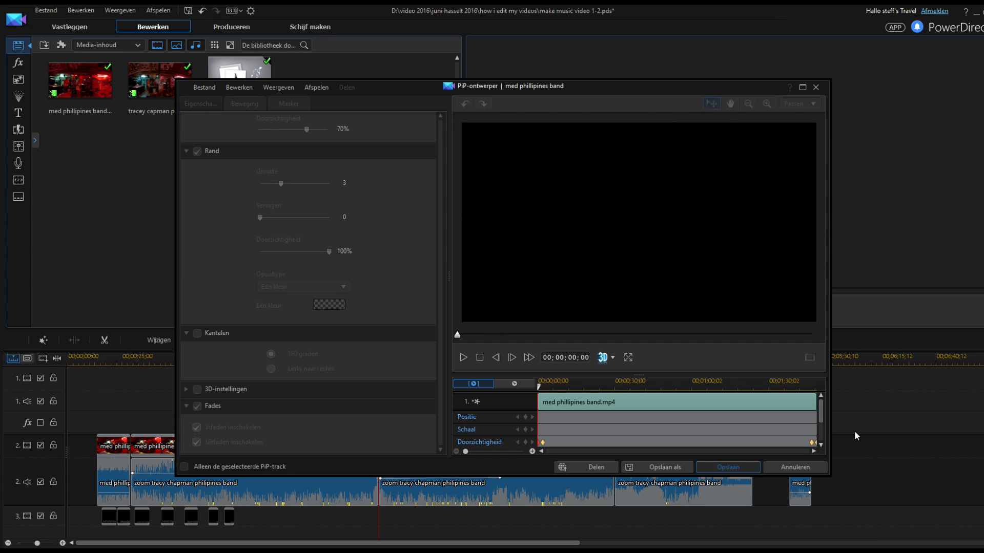
{"action": "key", "text": "Return"}
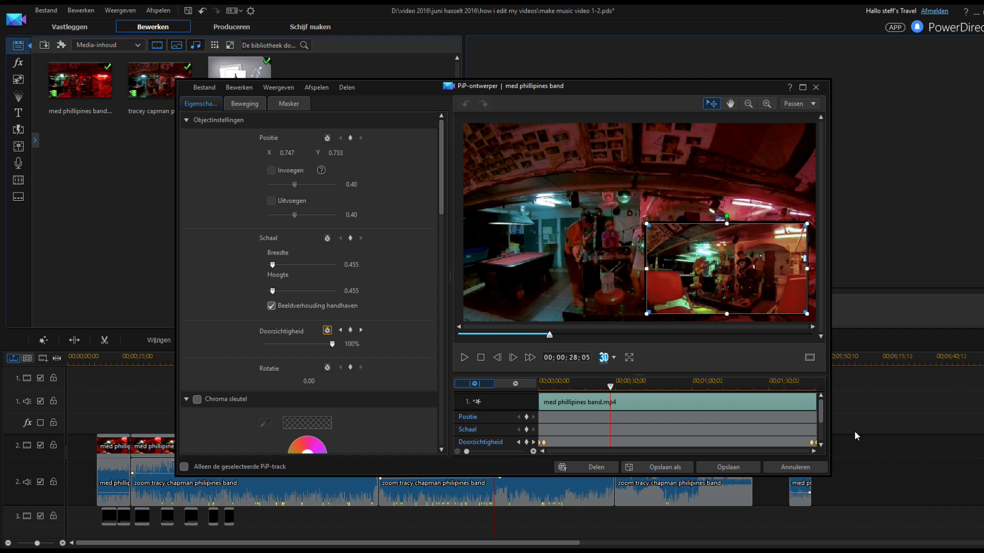
Step: Add position and scale keyframes to the picture-in-picture at 00;00;28;05, shift it up and left at a second keyframe, and close the designer
{"action": "left_click", "coordinate": [526, 417]}
{"action": "left_click", "coordinate": [527, 430]}
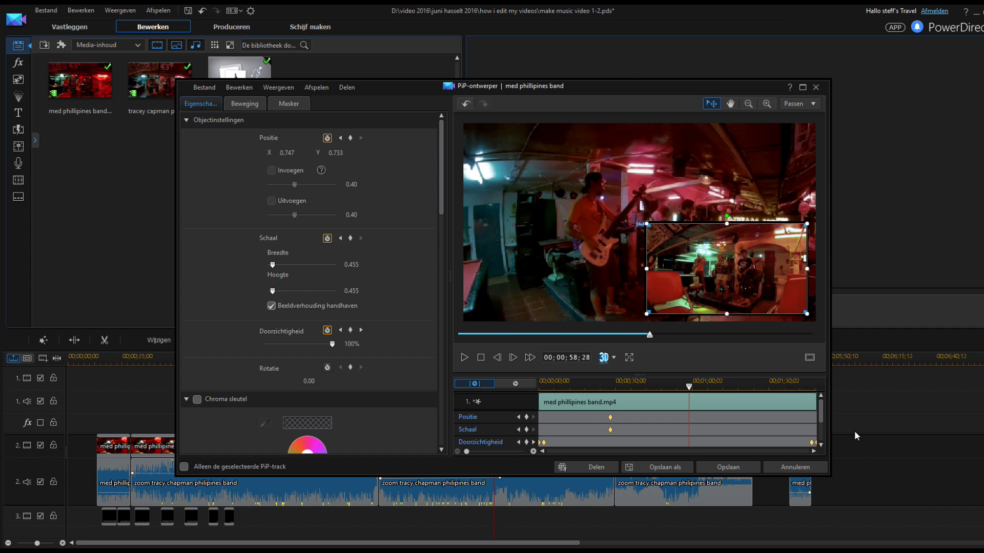
{"action": "left_click_drag", "start_coordinate": [727, 269], "coordinate": [691, 251]}
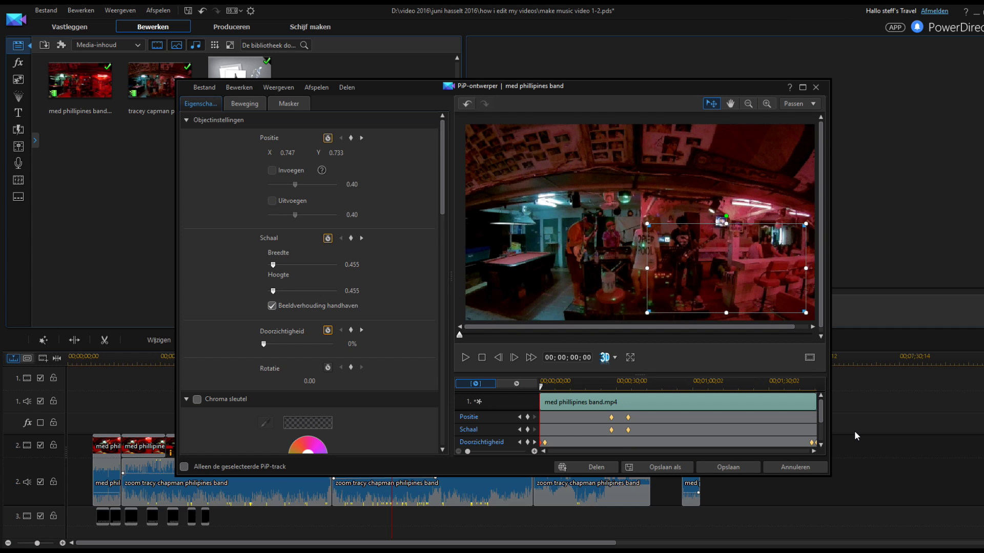
{"action": "key", "text": "Escape"}
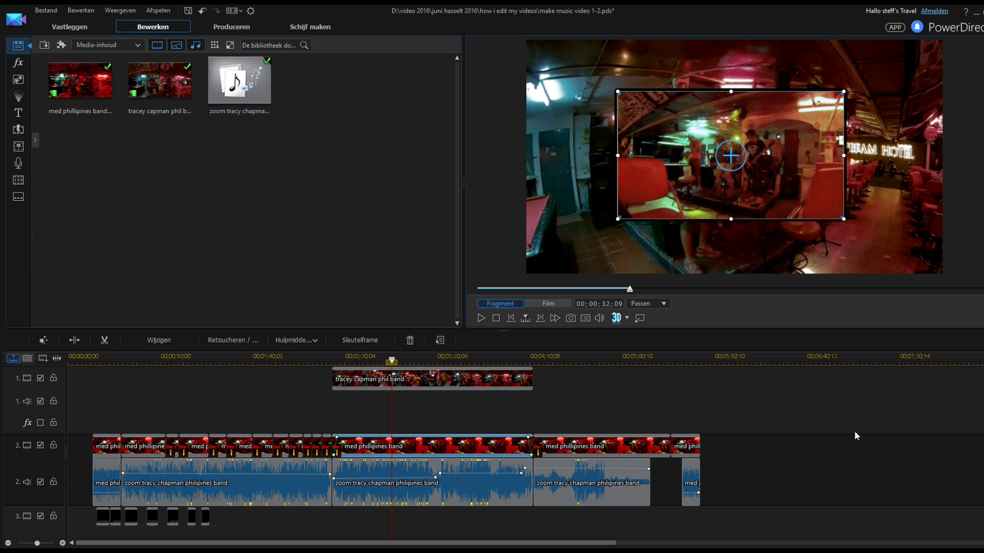
Step: Play the film from 00;02;50;15 to check the picture-in-picture's keyframed movement
{"action": "left_click_drag", "start_coordinate": [392, 361], "coordinate": [382, 361]}
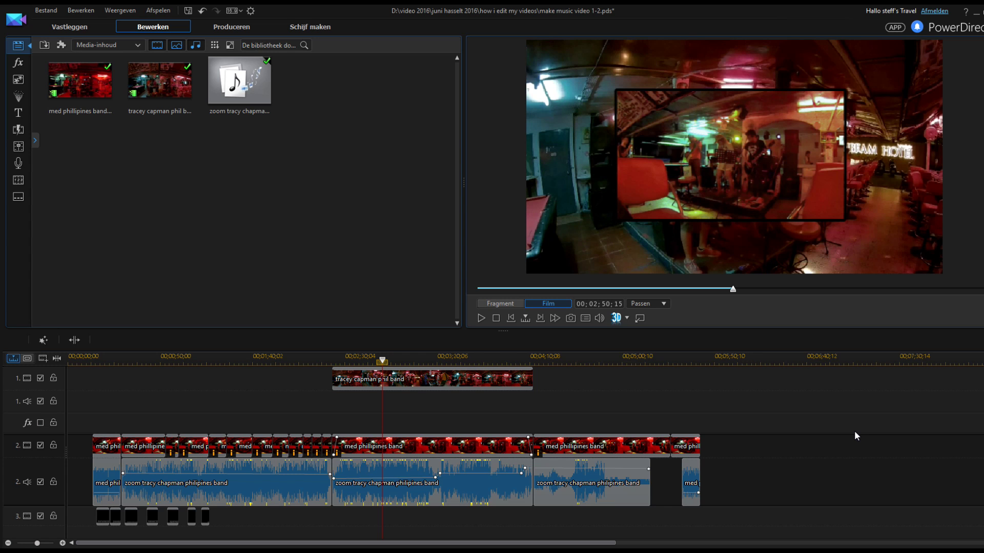
{"action": "left_click", "coordinate": [385, 447]}
{"action": "left_click", "coordinate": [548, 304]}
{"action": "key", "text": "space"}
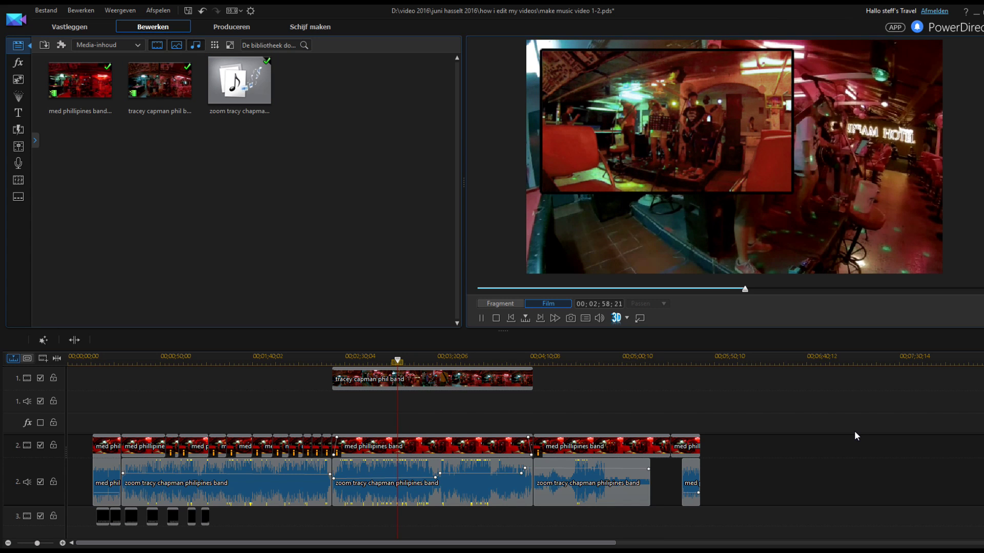
{"action": "key", "text": "space"}
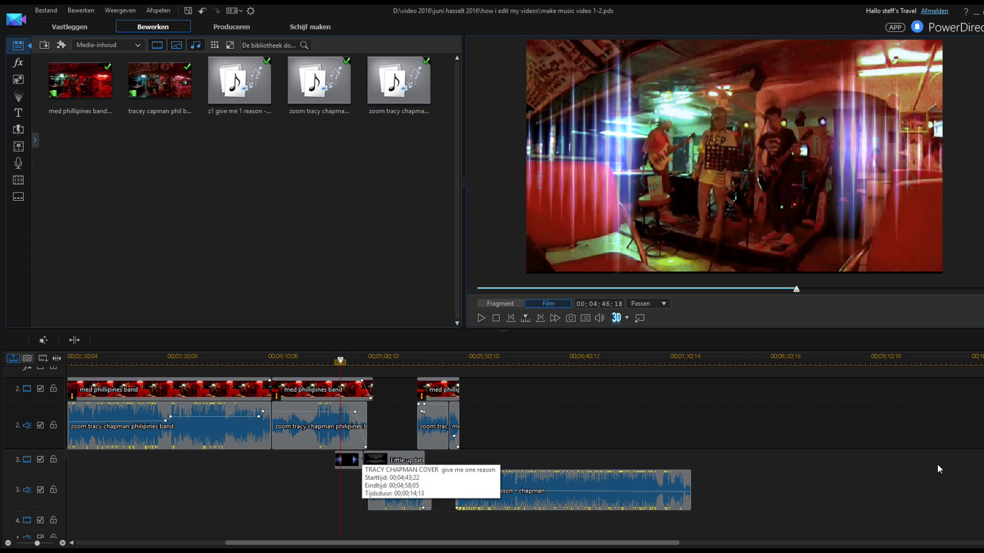
Step: Play the TRACY CHAPMAN COVER give me one reason title on track 3 from 00;04;46;18
{"action": "left_click", "coordinate": [343, 456]}
{"action": "left_click", "coordinate": [481, 318]}
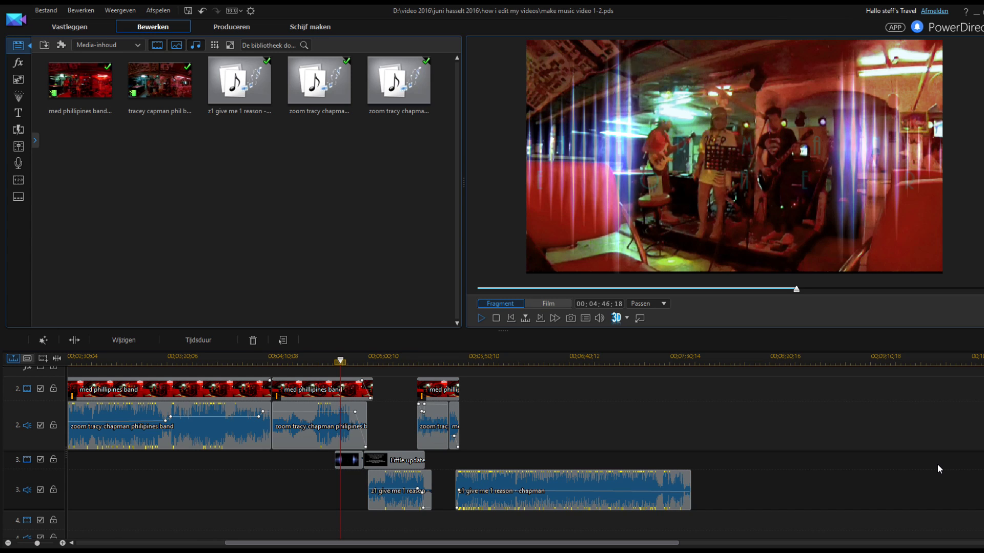
{"action": "key", "text": "space"}
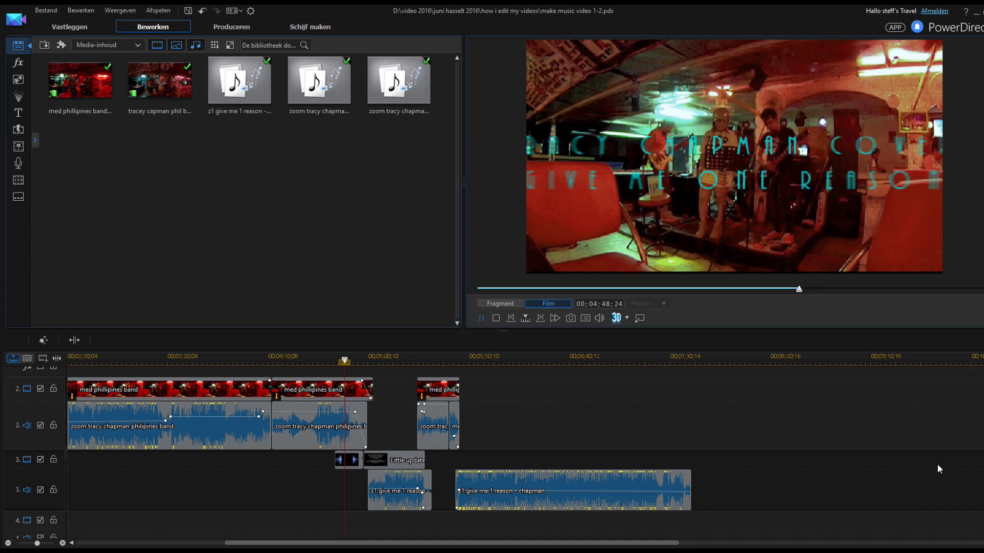
{"action": "key", "text": "space"}
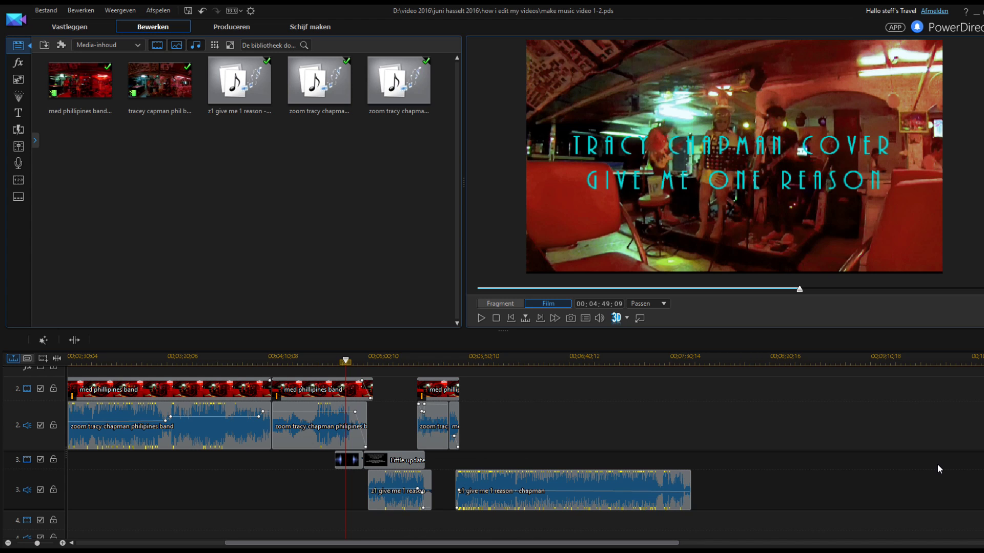
Step: Examine the scrolling Little update title on track 3 at its middle, near its start and at its end
{"action": "left_click", "coordinate": [384, 361]}
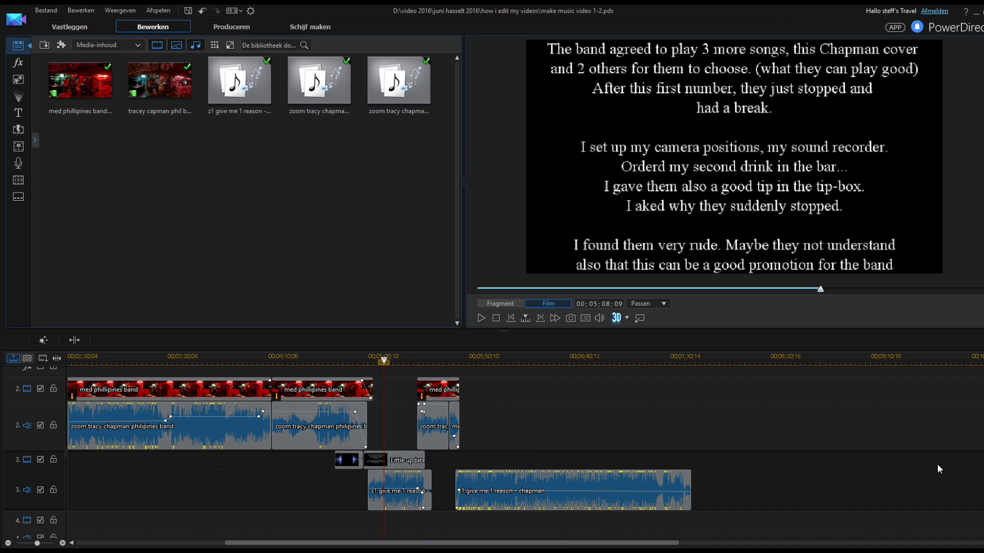
{"action": "left_click", "coordinate": [392, 460]}
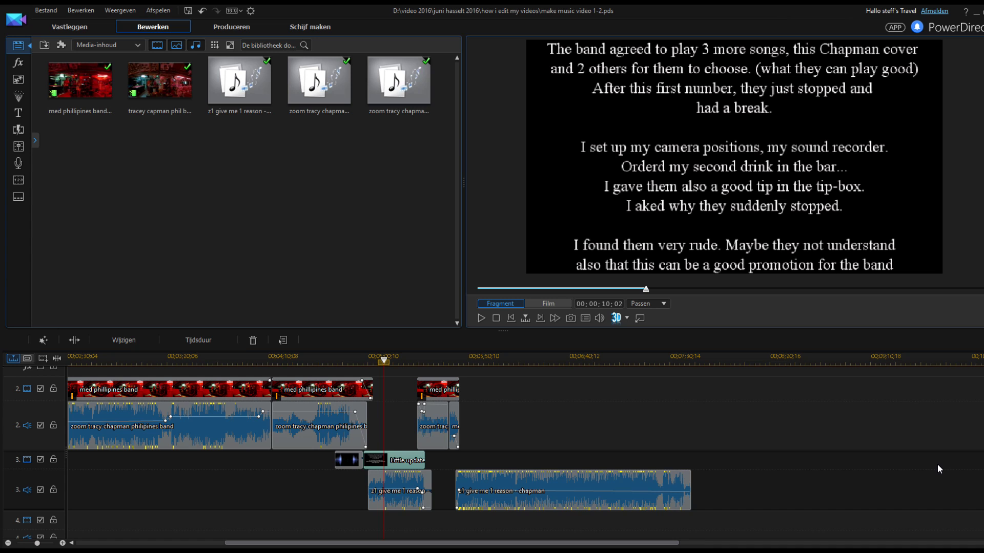
{"action": "left_click", "coordinate": [371, 357]}
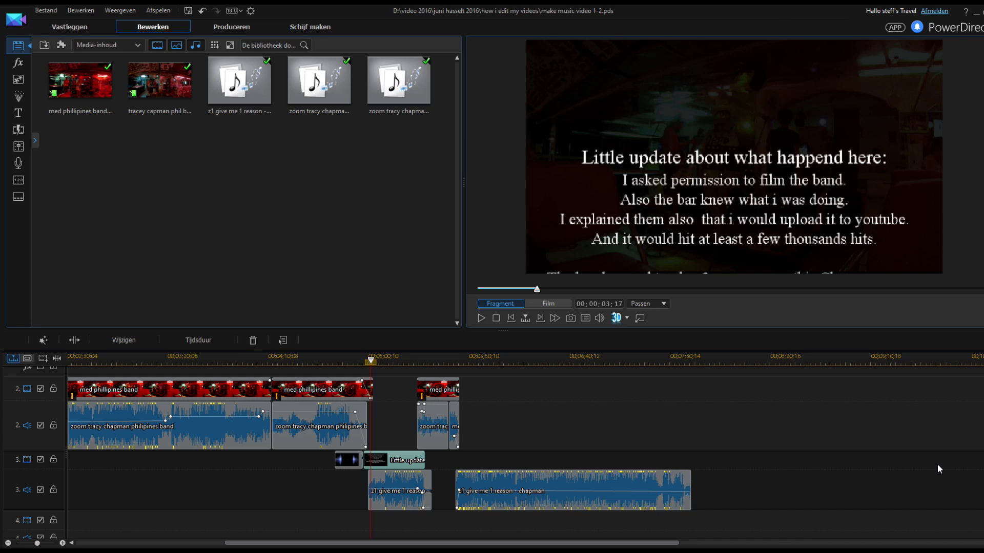
{"action": "left_click", "coordinate": [424, 357]}
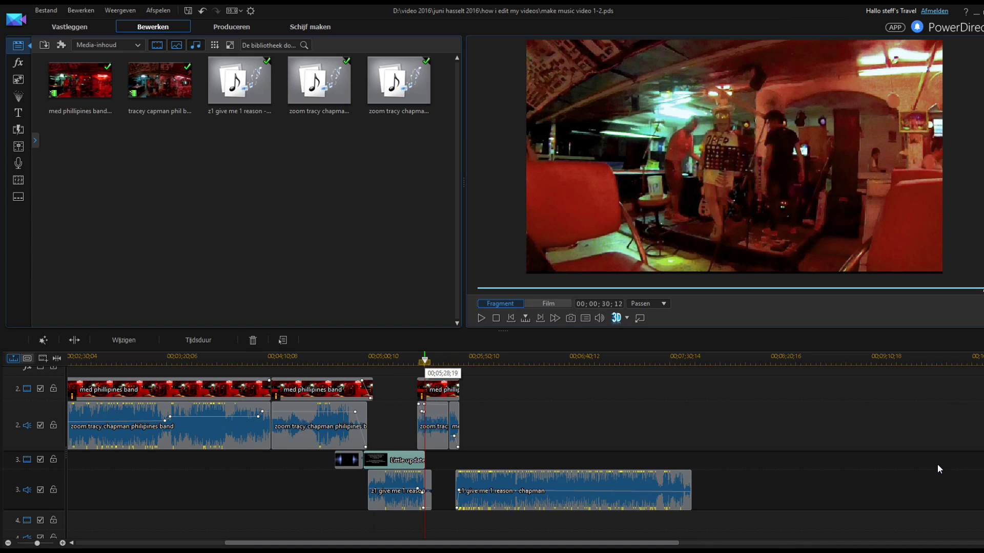
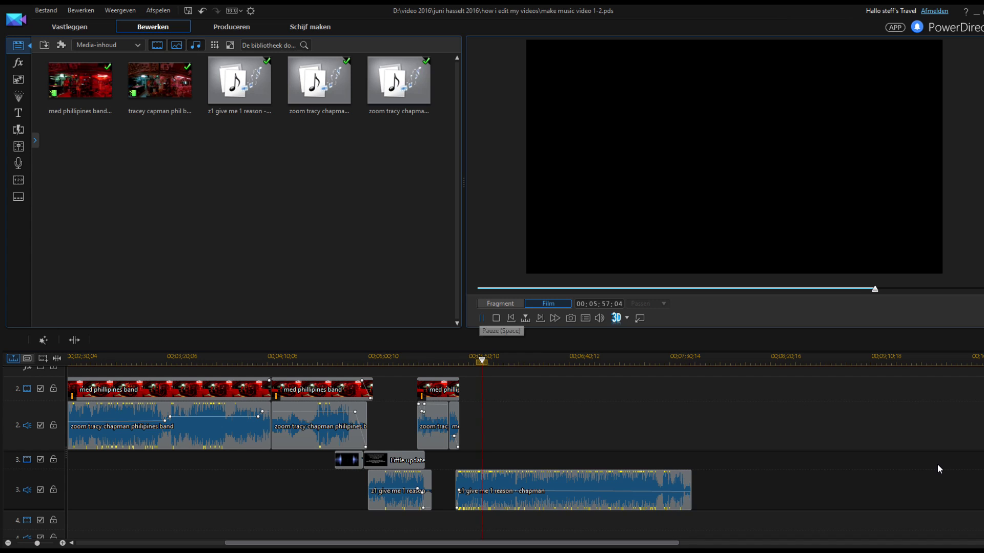
Step: Play the film from 00;05;58;17 to hear the second z1 give me 1 reason audio clip on track 3
{"action": "key", "text": "space"}
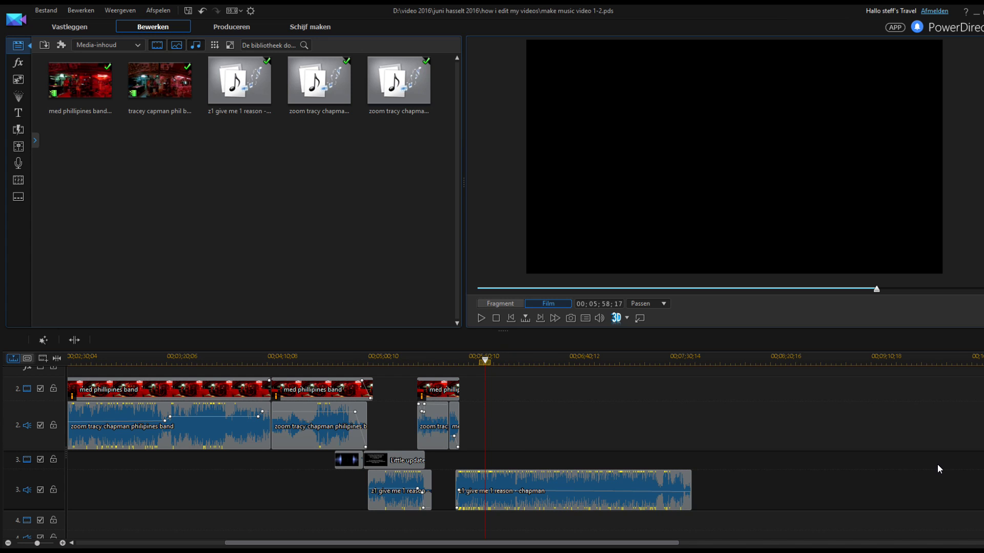
{"action": "key", "text": "space"}
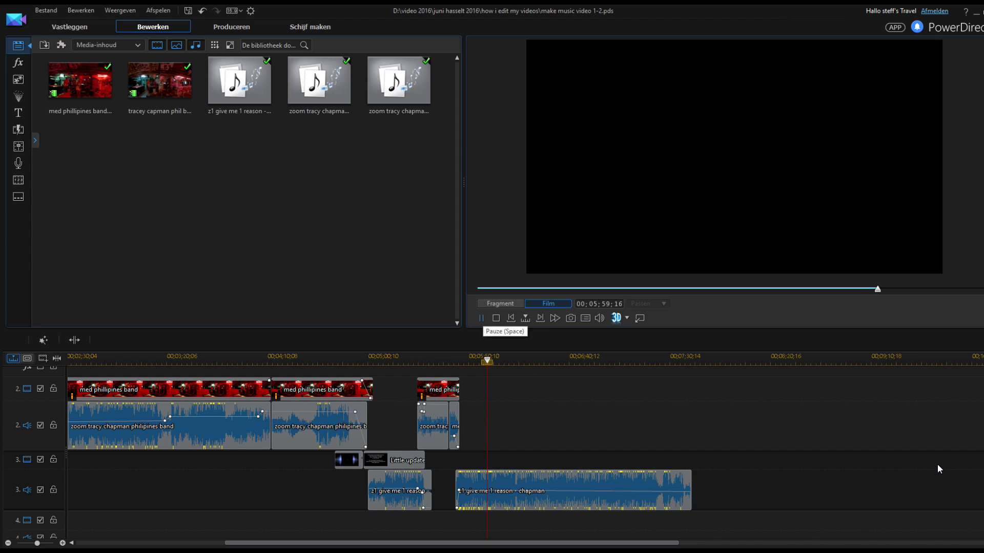
{"action": "left_click", "coordinate": [482, 319]}
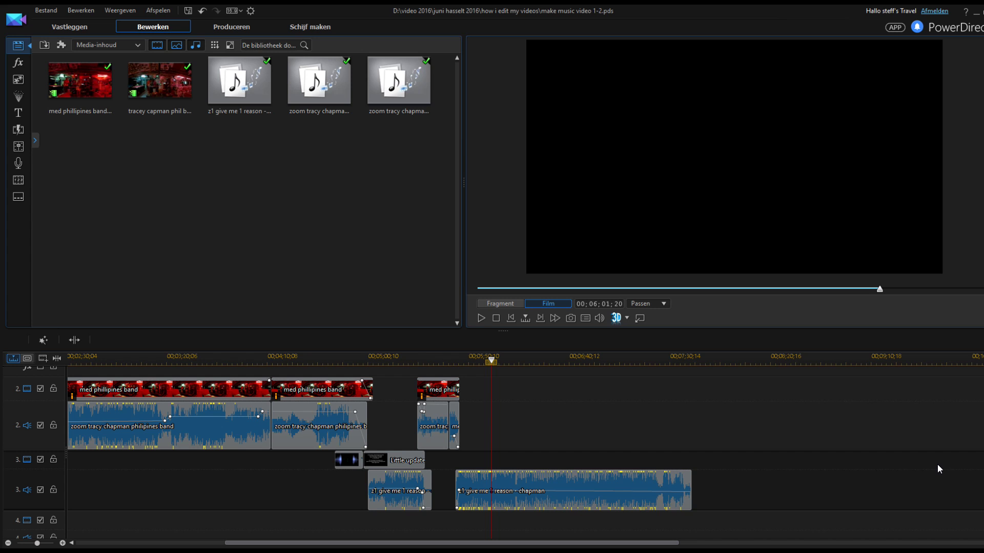
Step: Compare playback of the picture-in-picture section around 00;03;41;02 with the z1 give me 1 reason audio at 00;06;01;23 on track 3
{"action": "left_click", "coordinate": [222, 360]}
{"action": "left_click", "coordinate": [205, 360]}
{"action": "key", "text": "space"}
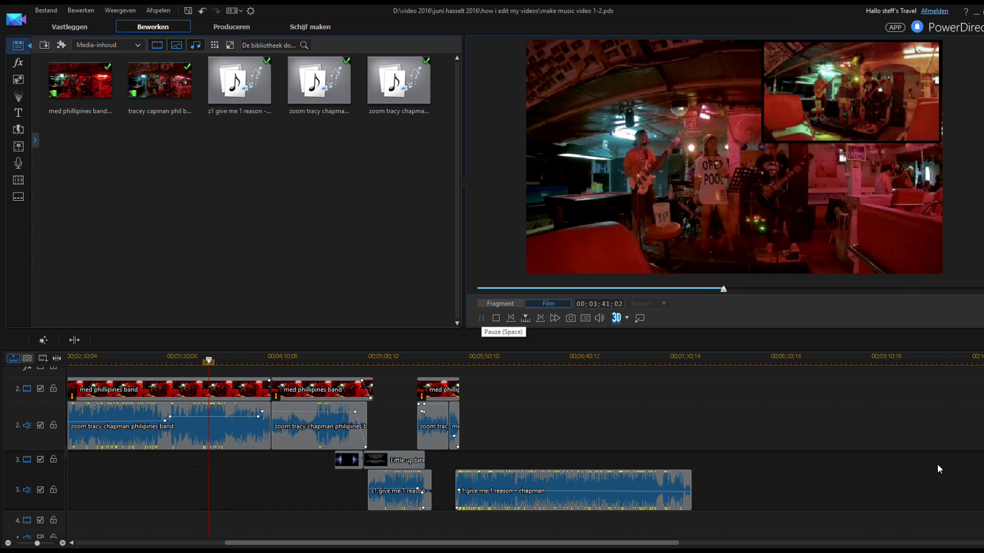
{"action": "key", "text": "space"}
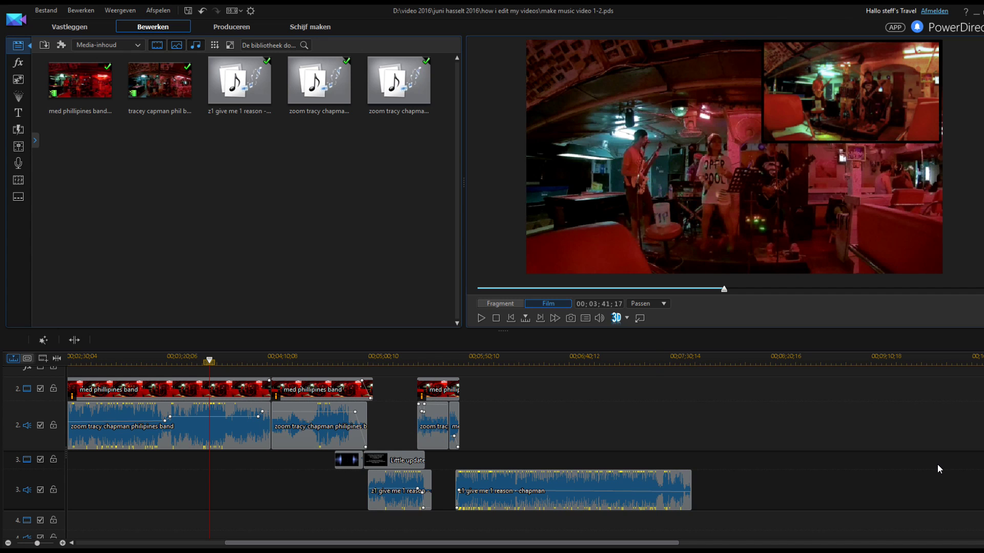
{"action": "left_click", "coordinate": [490, 359]}
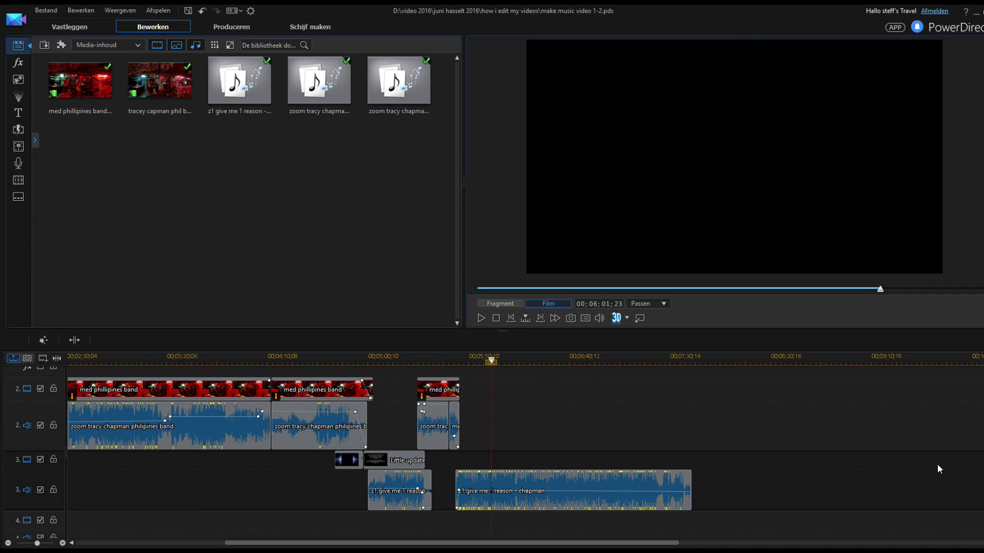
{"action": "key", "text": "space"}
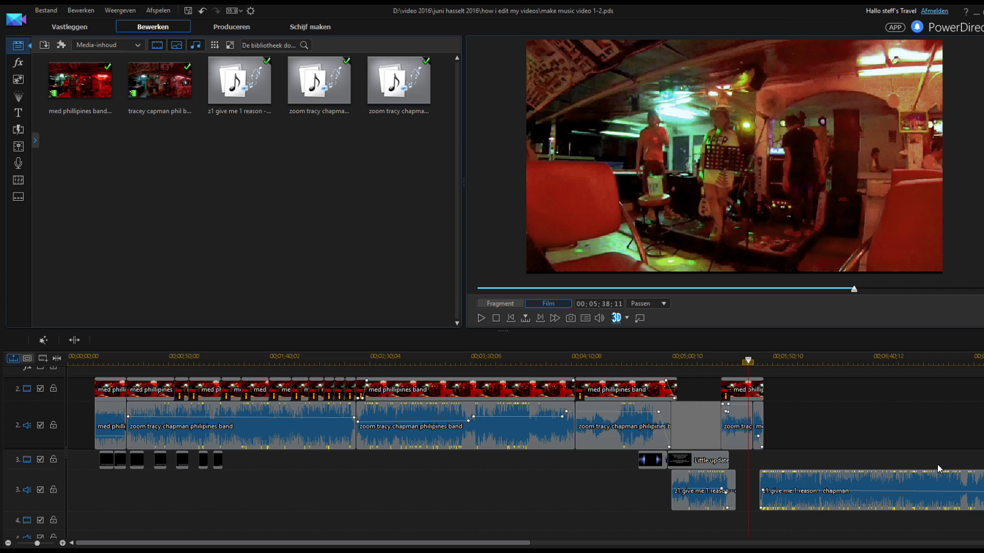
Step: Review the end of the timeline and open the production settings for exporting the film
{"action": "left_click_drag", "start_coordinate": [302, 544], "coordinate": [431, 543]}
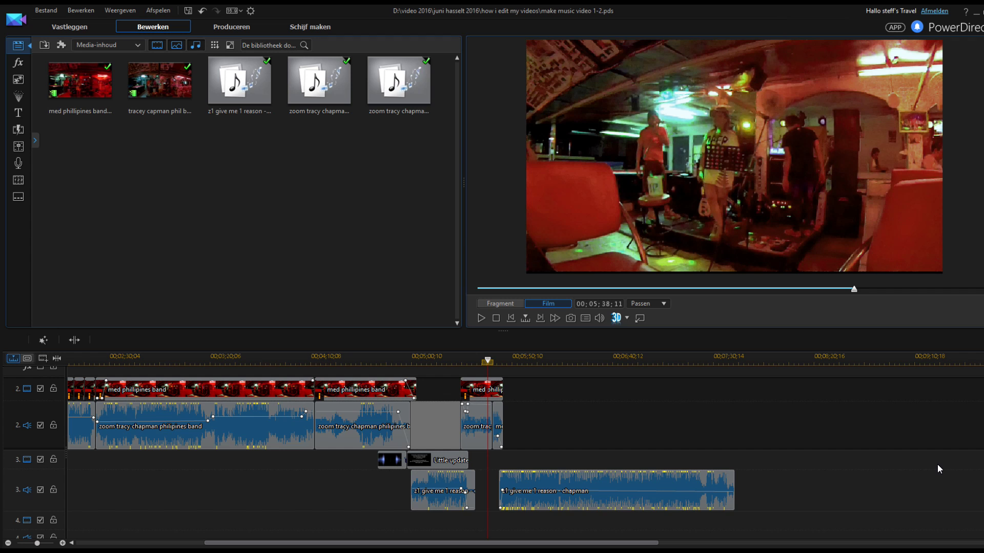
{"action": "left_click", "coordinate": [232, 27]}
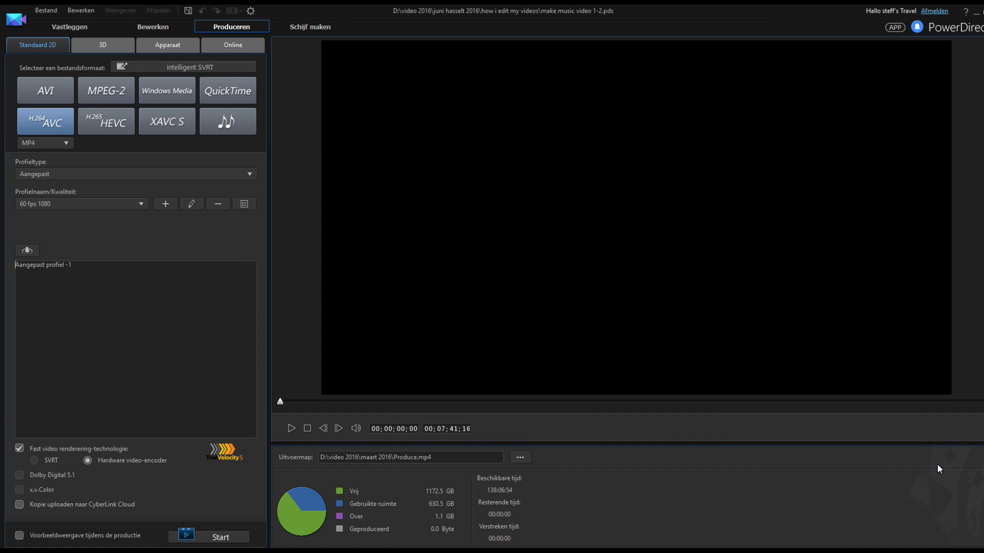